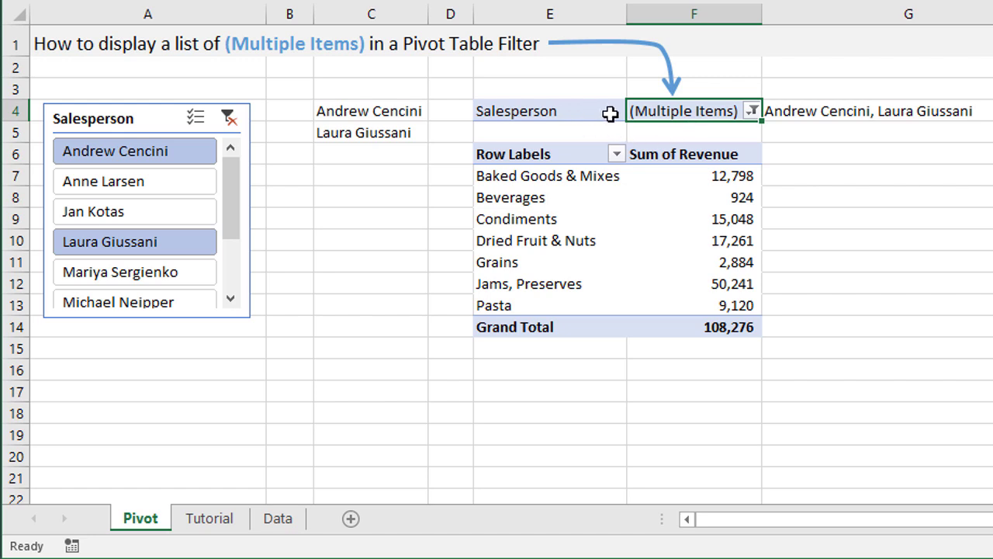
Review the demo pivot's Salesperson filter list without changes, then select the first helper-list name
{"action": "left_click", "coordinate": [753, 111]}
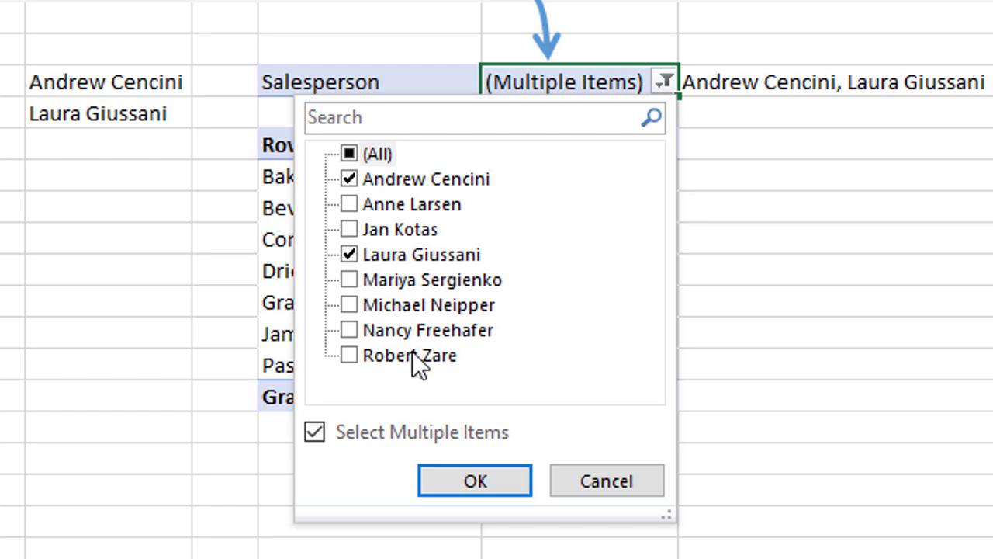
{"action": "left_click", "coordinate": [487, 477]}
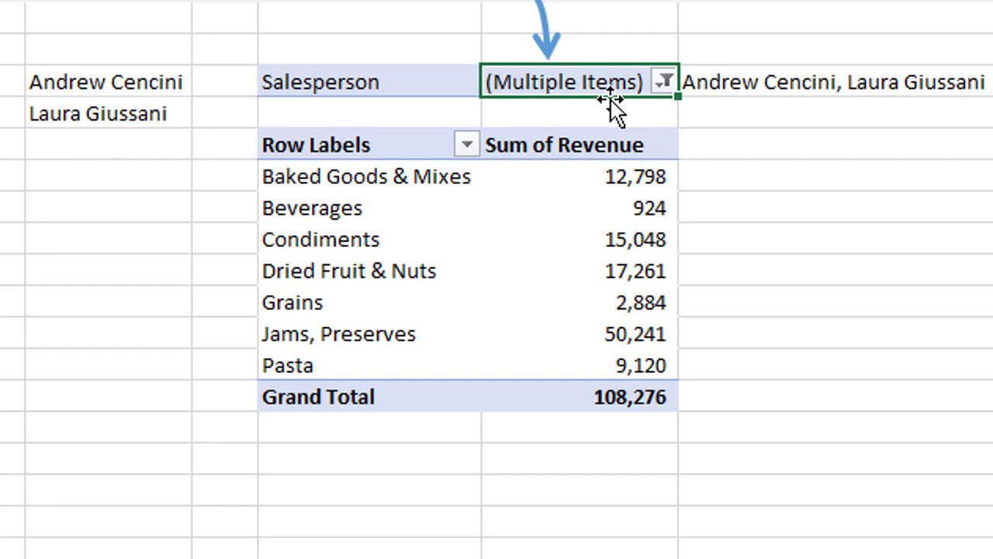
{"action": "left_click", "coordinate": [658, 79]}
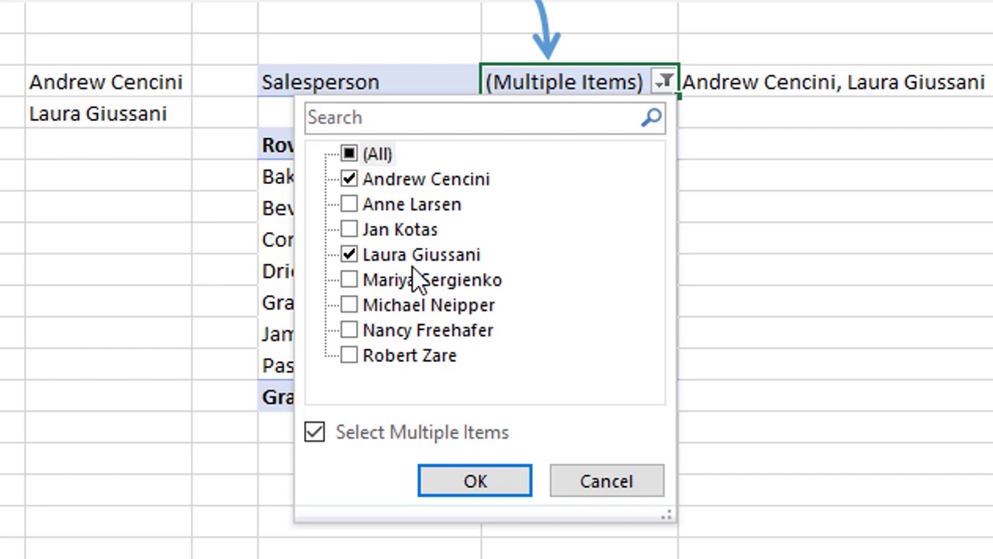
{"action": "left_click", "coordinate": [498, 478]}
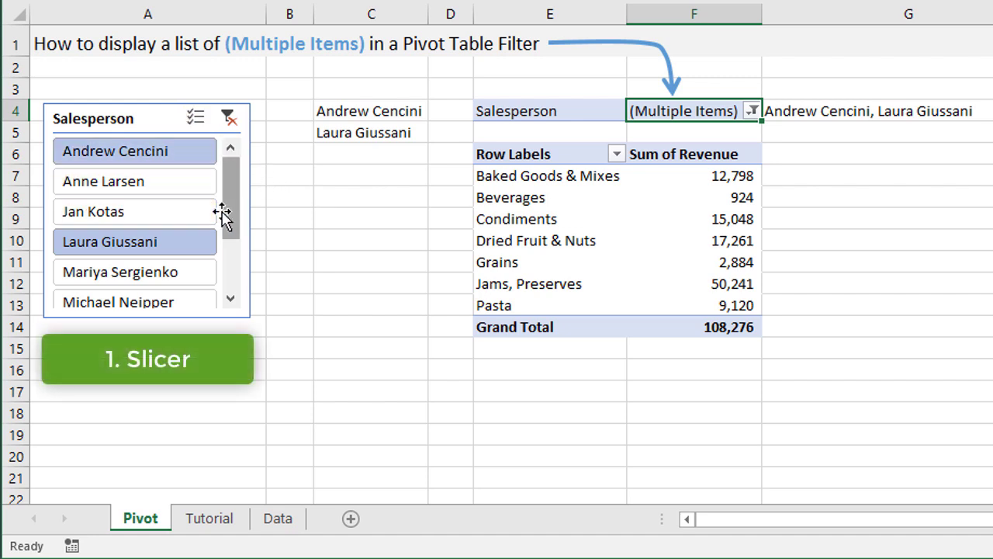
{"action": "left_click", "coordinate": [383, 111]}
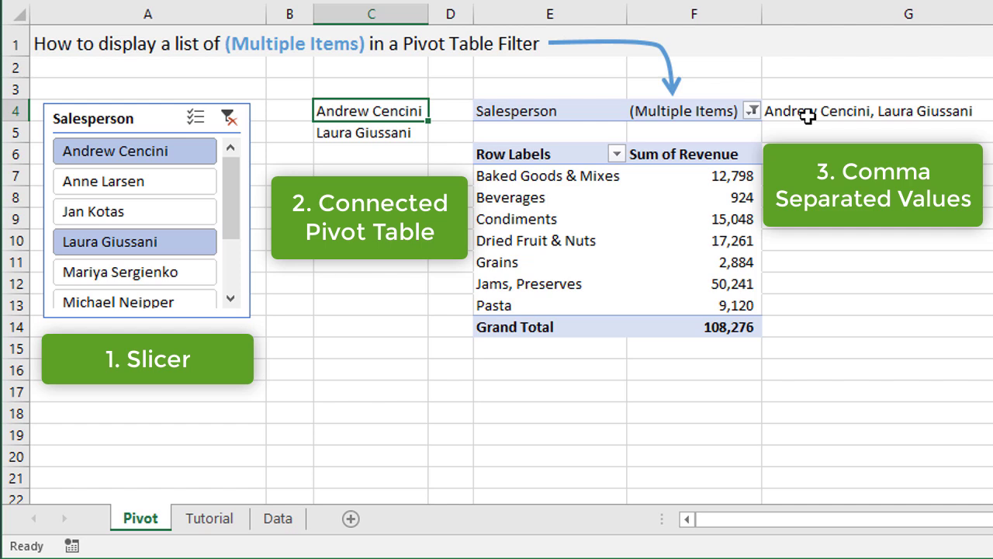
Add Anne Larsen to the demo pivot's Salesperson filter, giving three salespeople
{"action": "left_click", "coordinate": [752, 110]}
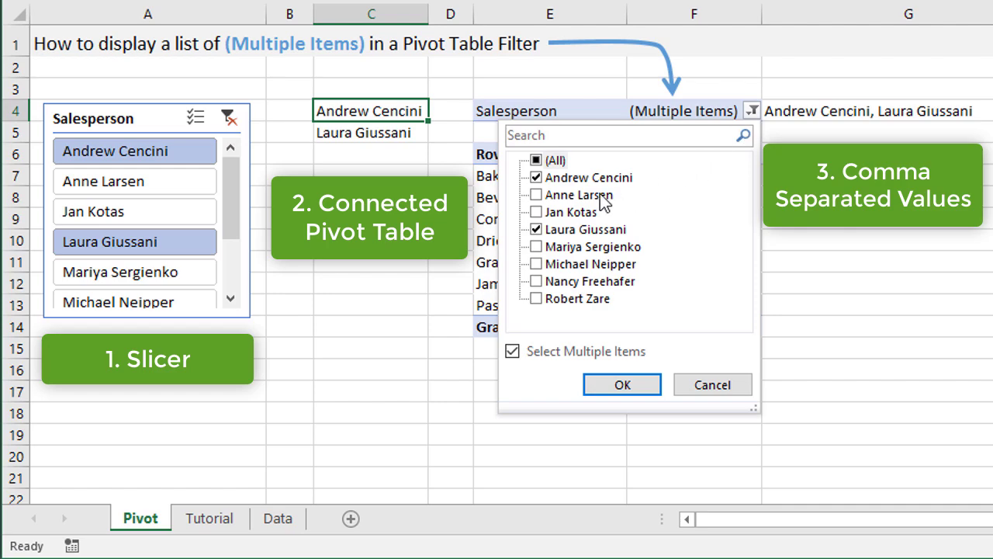
{"action": "left_click", "coordinate": [546, 195]}
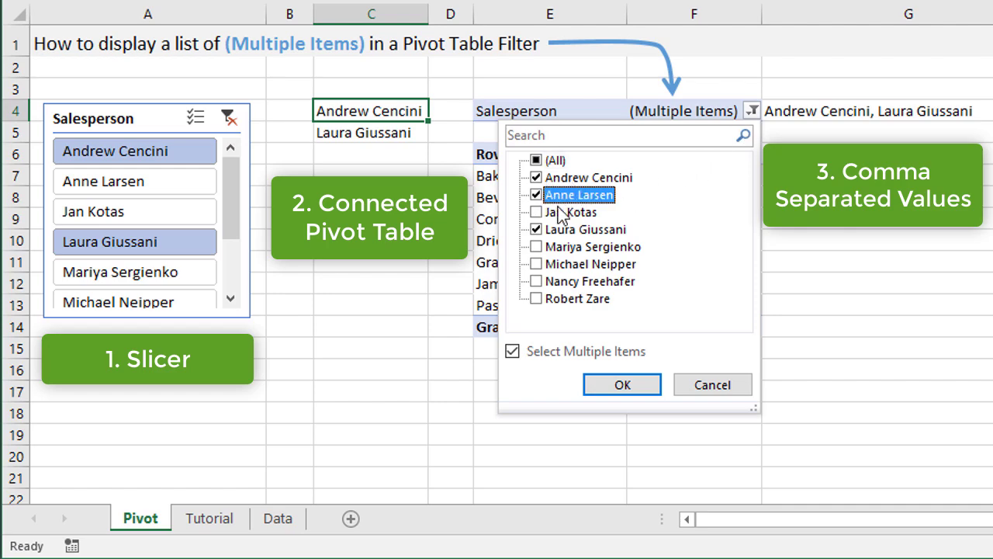
{"action": "left_click", "coordinate": [624, 387]}
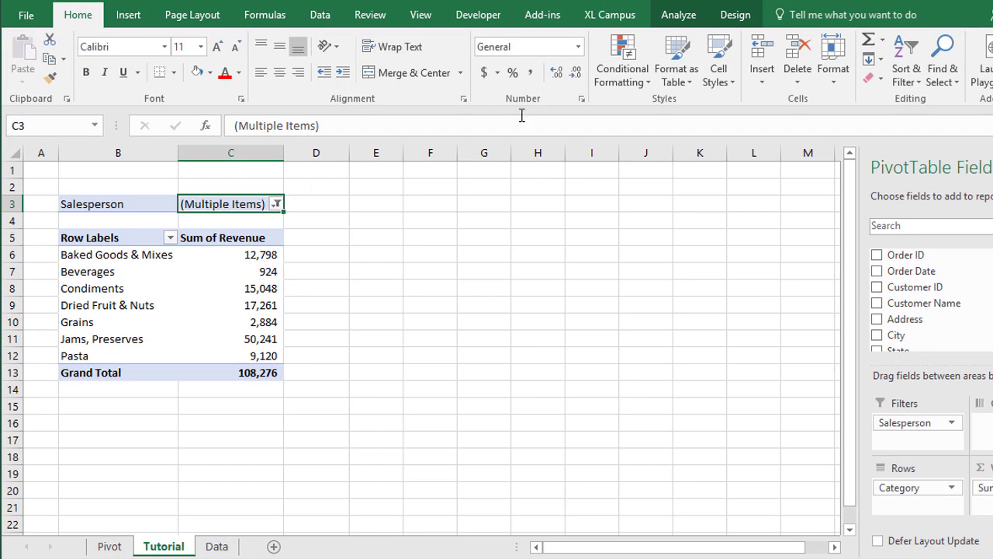
Insert a Salesperson slicer for the Tutorial pivot and move it up level with row 3
{"action": "left_click", "coordinate": [680, 17]}
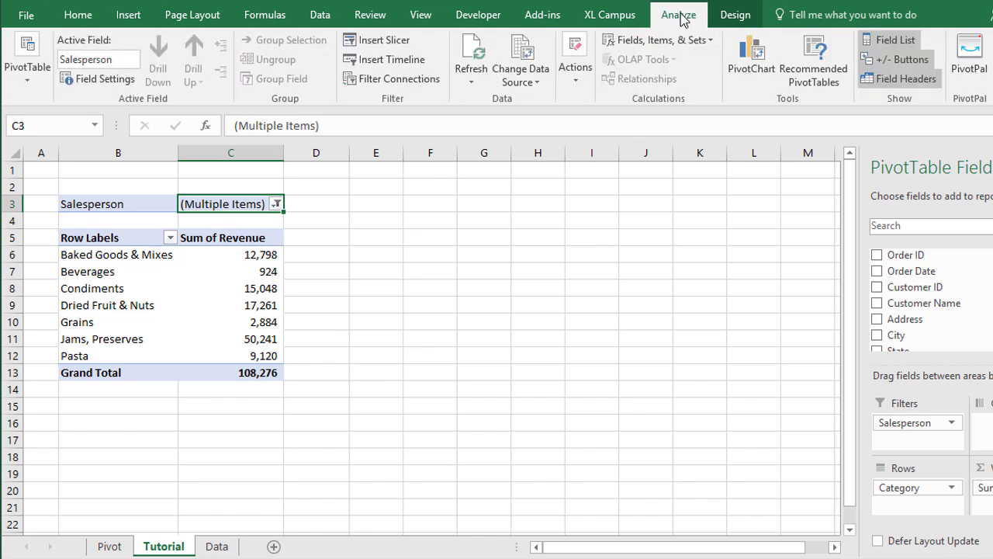
{"action": "left_click", "coordinate": [401, 43]}
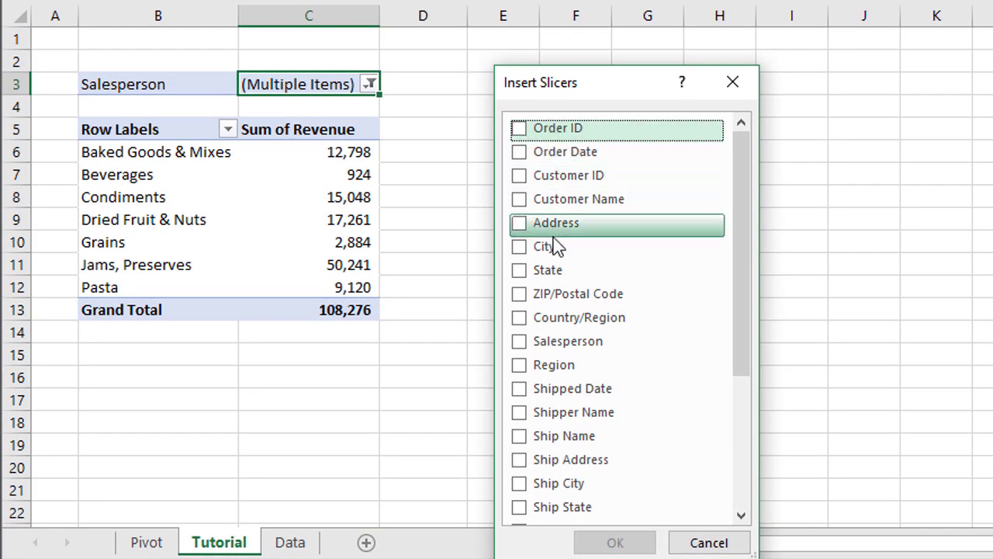
{"action": "left_click", "coordinate": [520, 344]}
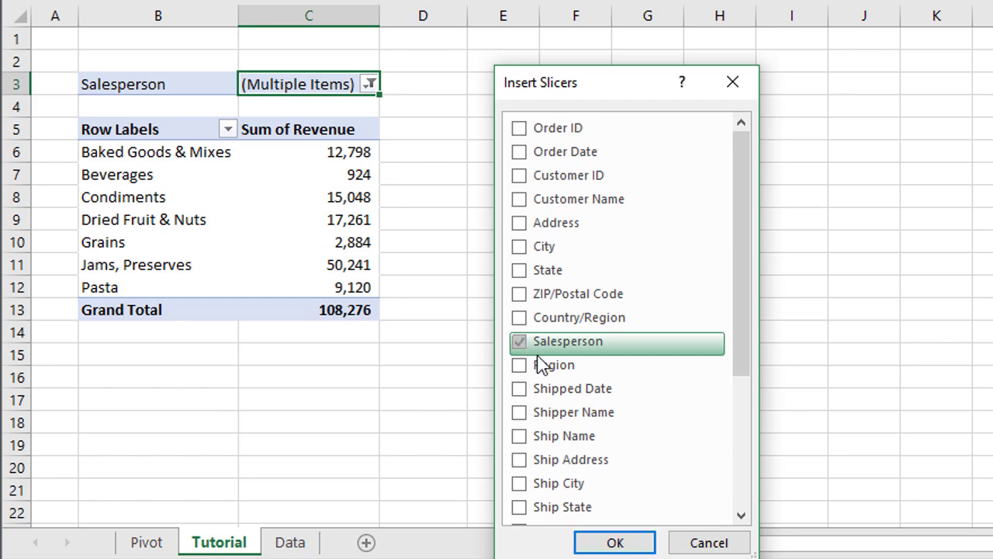
{"action": "left_click", "coordinate": [616, 542]}
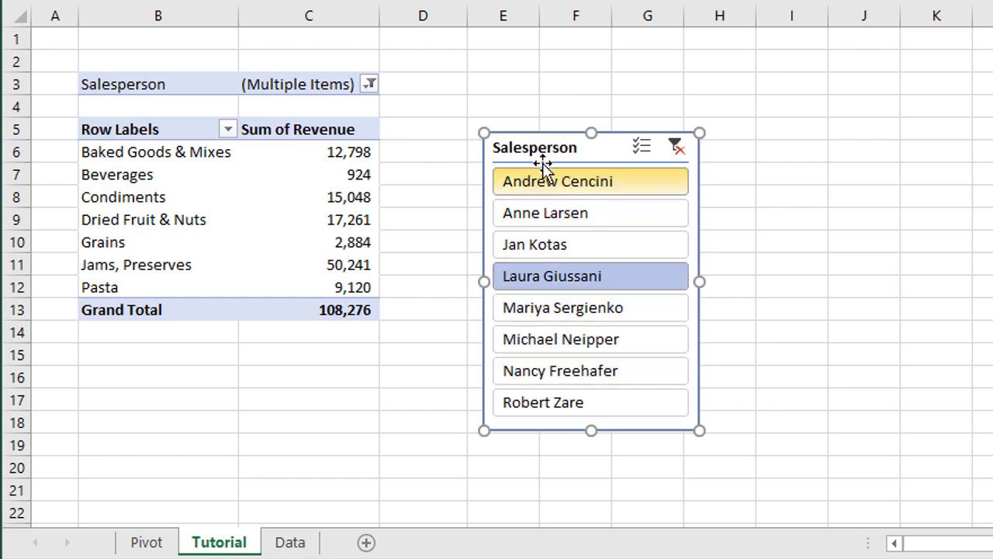
{"action": "left_click_drag", "start_coordinate": [547, 131], "coordinate": [550, 65]}
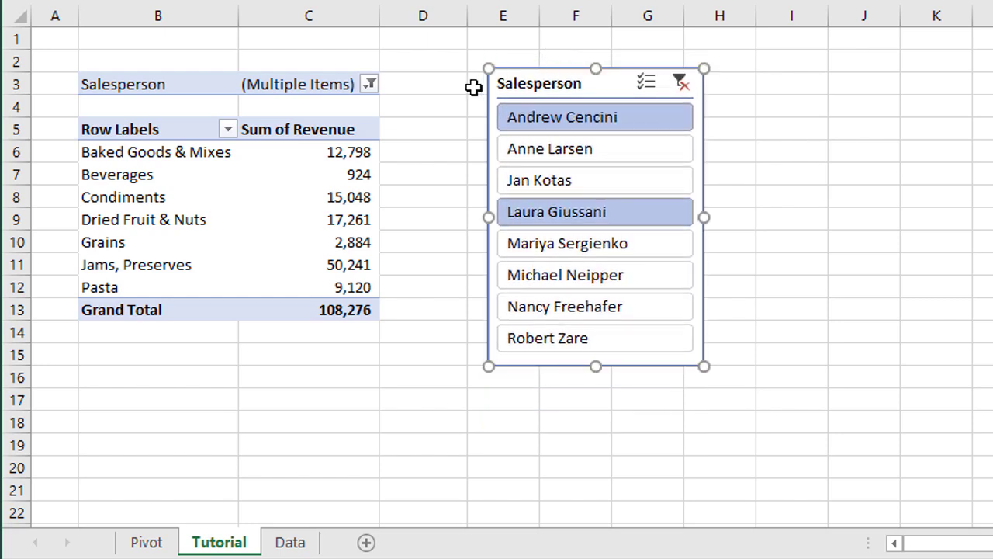
{"action": "left_click", "coordinate": [370, 85]}
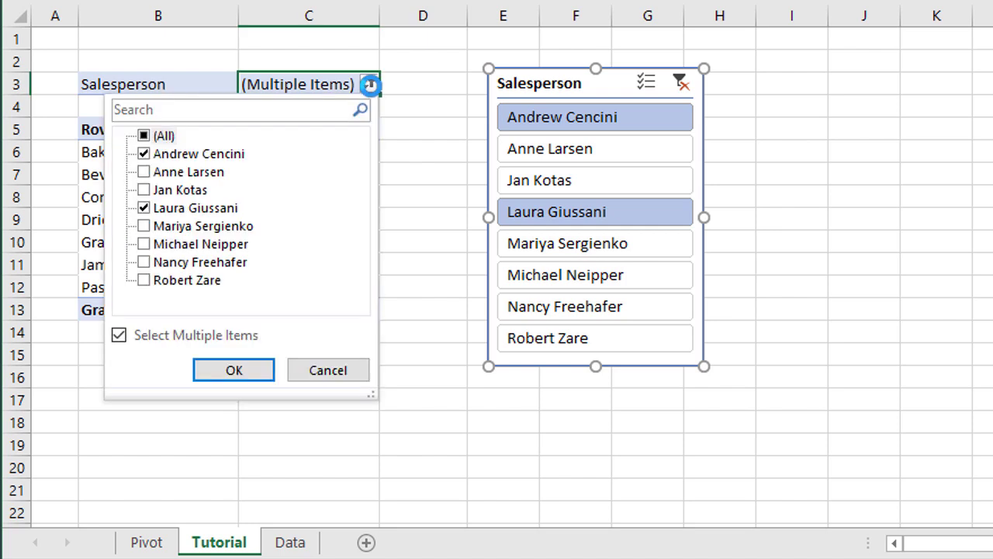
{"action": "left_click", "coordinate": [145, 172]}
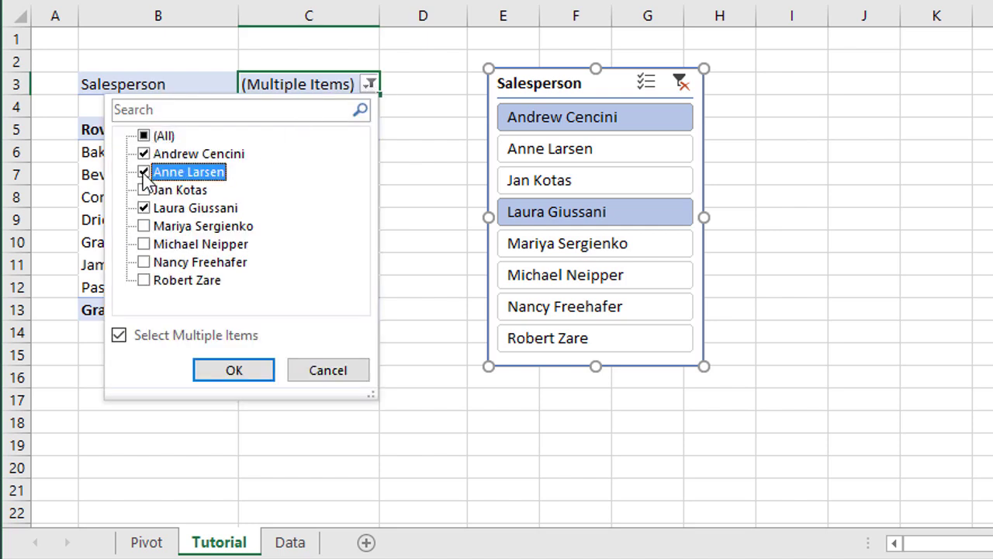
{"action": "left_click", "coordinate": [235, 371]}
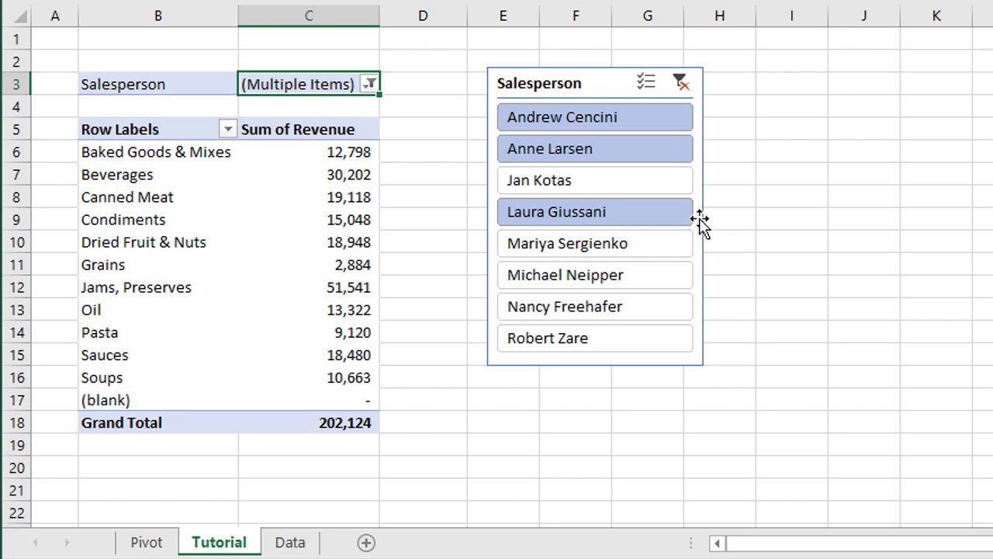
Check the Salesperson filter list, then shrink the slicer's height into a shorter scrolling list
{"action": "left_click", "coordinate": [370, 84]}
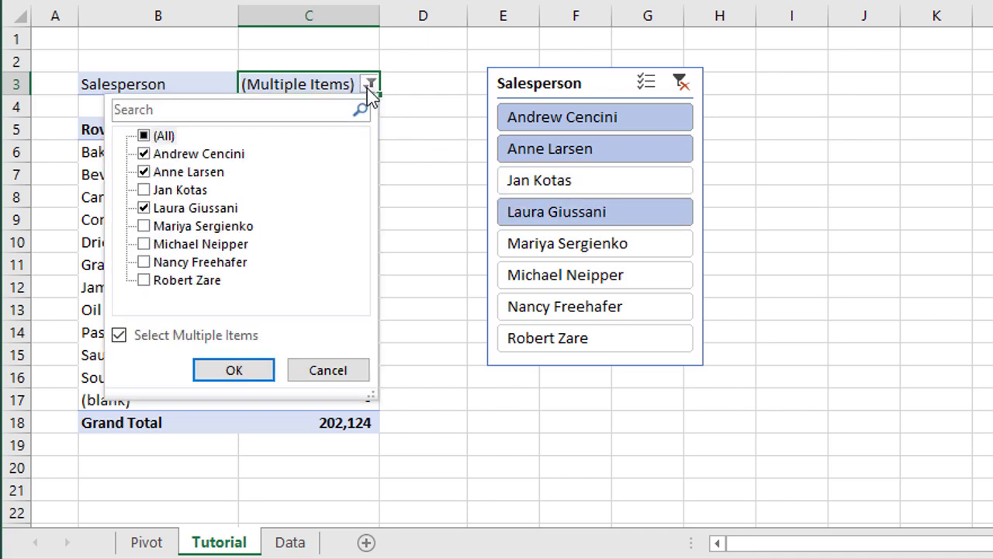
{"action": "left_click", "coordinate": [369, 84]}
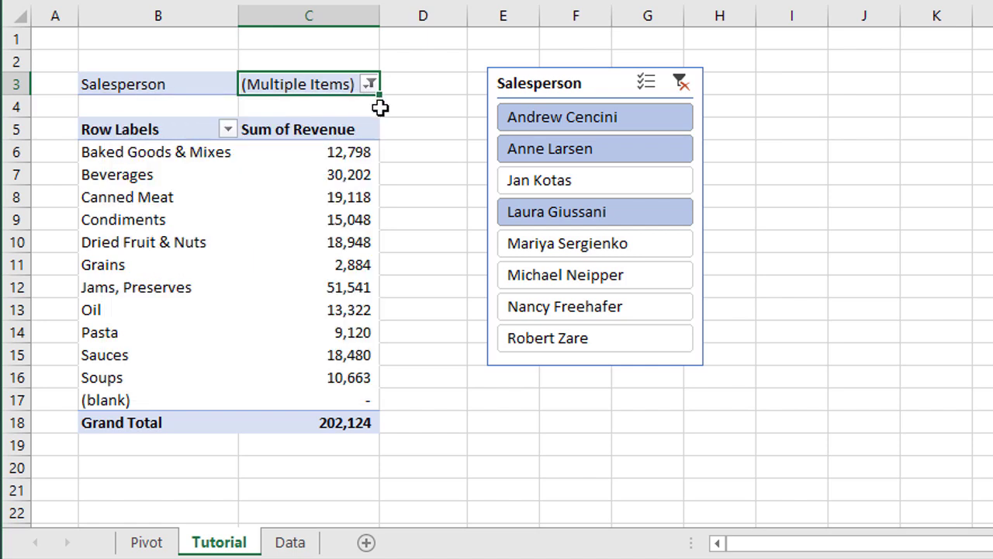
{"action": "left_click", "coordinate": [598, 364]}
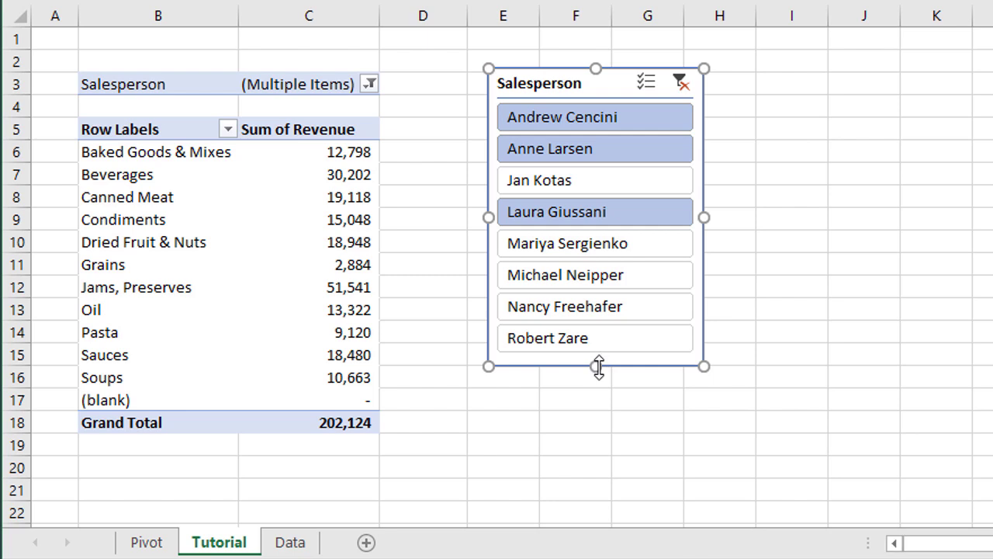
{"action": "left_click_drag", "start_coordinate": [598, 364], "coordinate": [599, 294]}
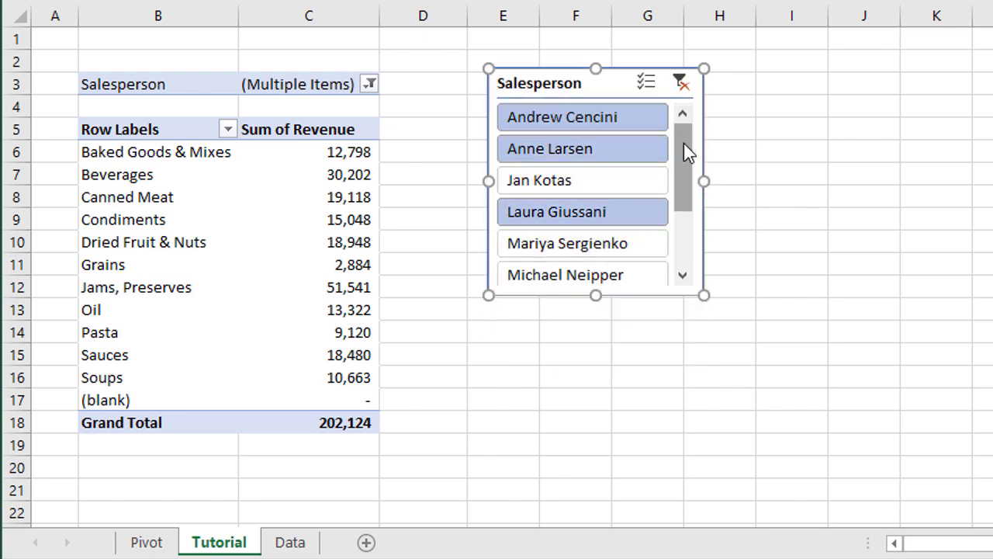
{"action": "mouse_move", "coordinate": [683, 145]}
{"action": "left_mouse_down"}
{"action": "mouse_move", "coordinate": [687, 229]}
{"action": "mouse_move", "coordinate": [693, 144]}
{"action": "left_mouse_up"}
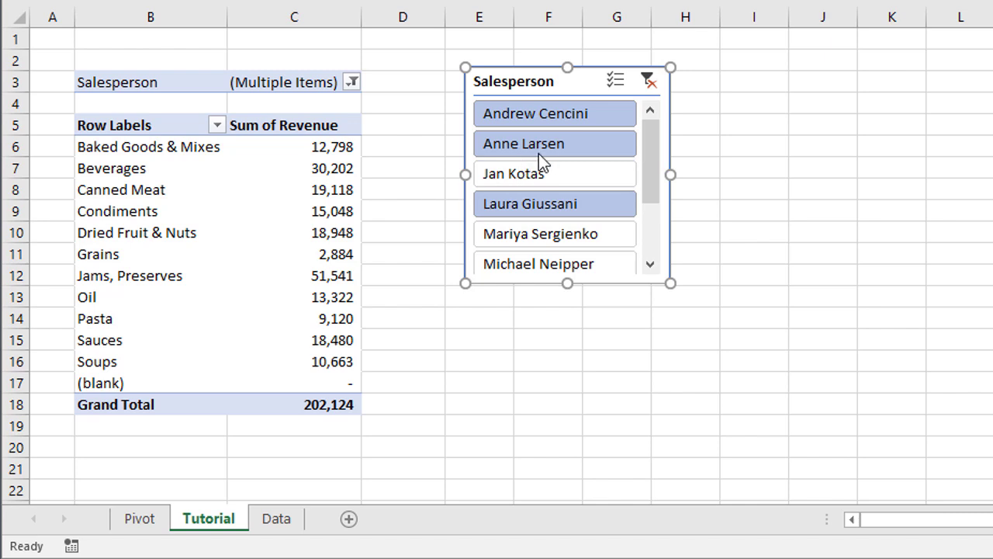
Move the Salesperson slicer out to columns I–K and select the pivot range B3:C18
{"action": "left_click_drag", "start_coordinate": [527, 71], "coordinate": [822, 72]}
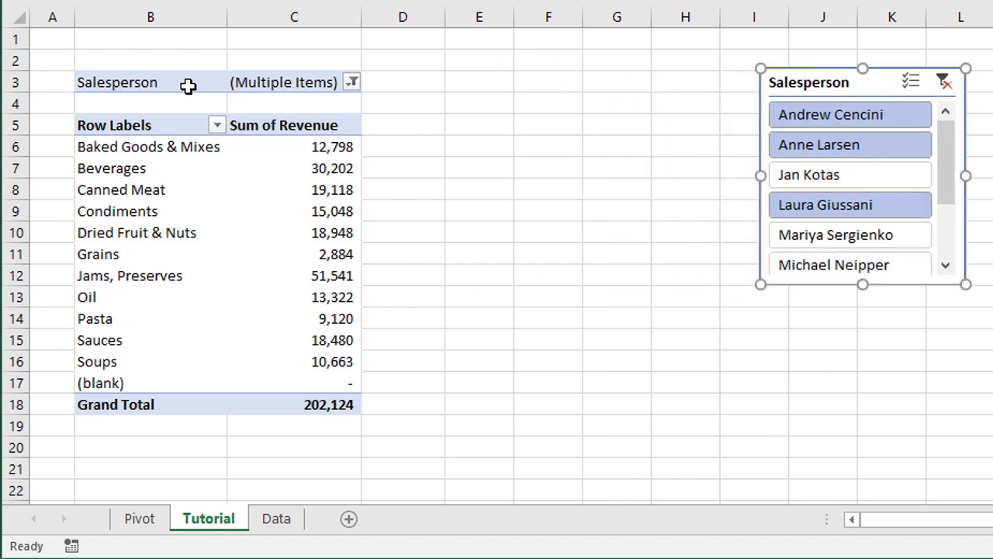
{"action": "left_click", "coordinate": [164, 80]}
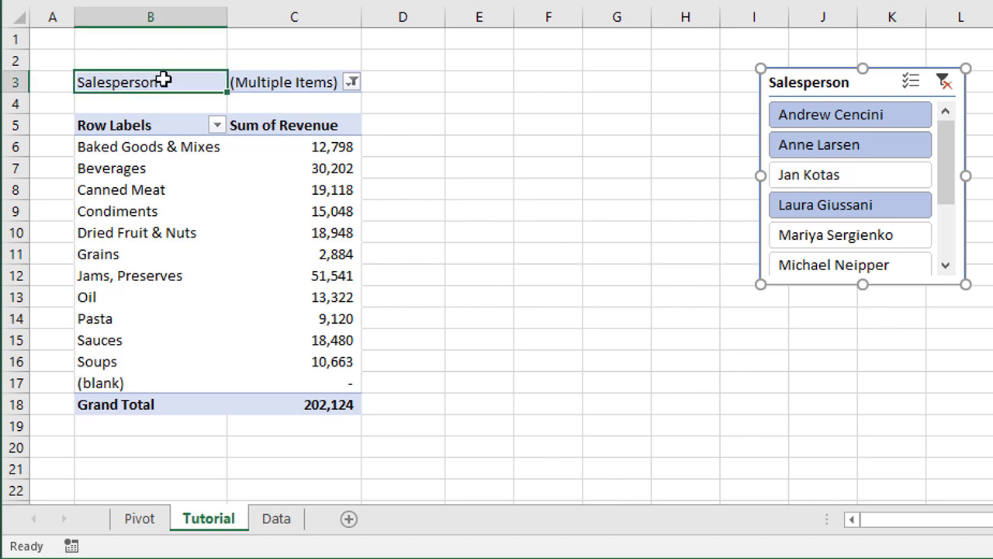
{"action": "left_click_drag", "start_coordinate": [163, 81], "coordinate": [333, 409]}
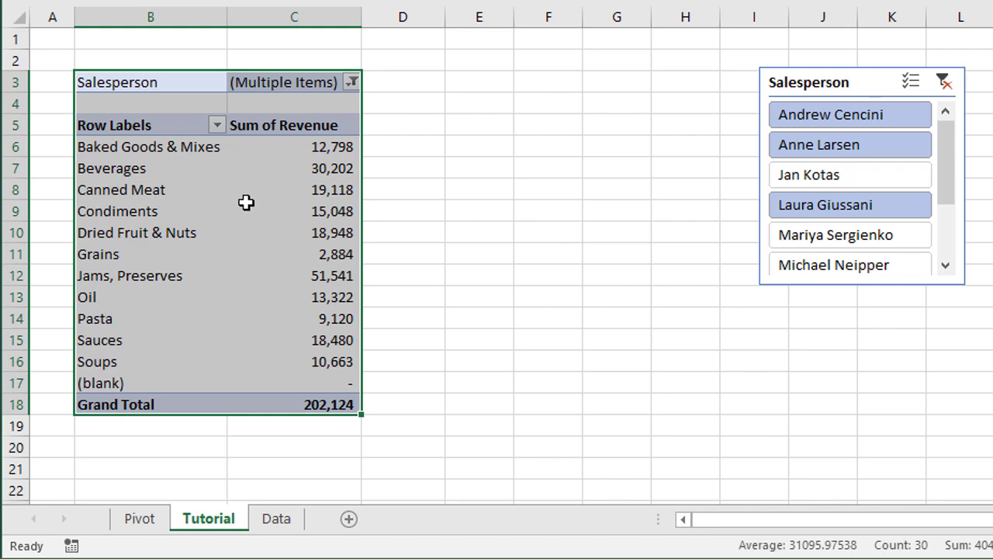
Copy the filtered revenue pivot table and paste it starting at cell E3
{"action": "right_click", "coordinate": [210, 80]}
{"action": "left_click", "coordinate": [248, 94]}
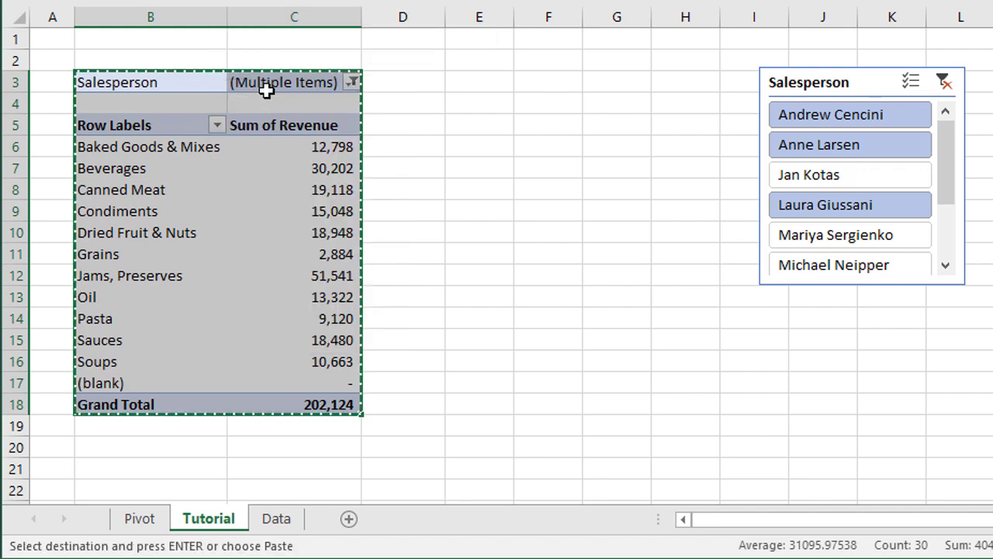
{"action": "left_click", "coordinate": [475, 83]}
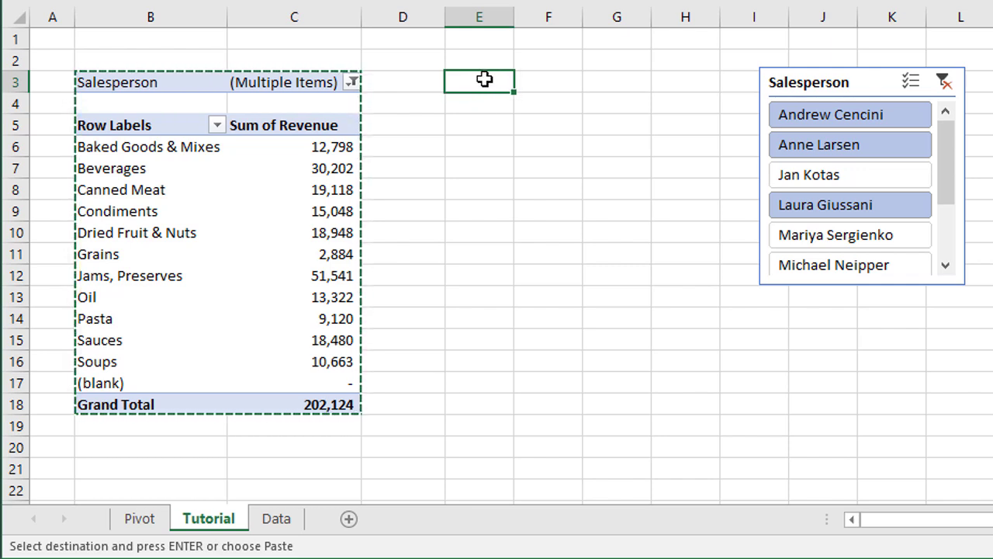
{"action": "right_click", "coordinate": [485, 81]}
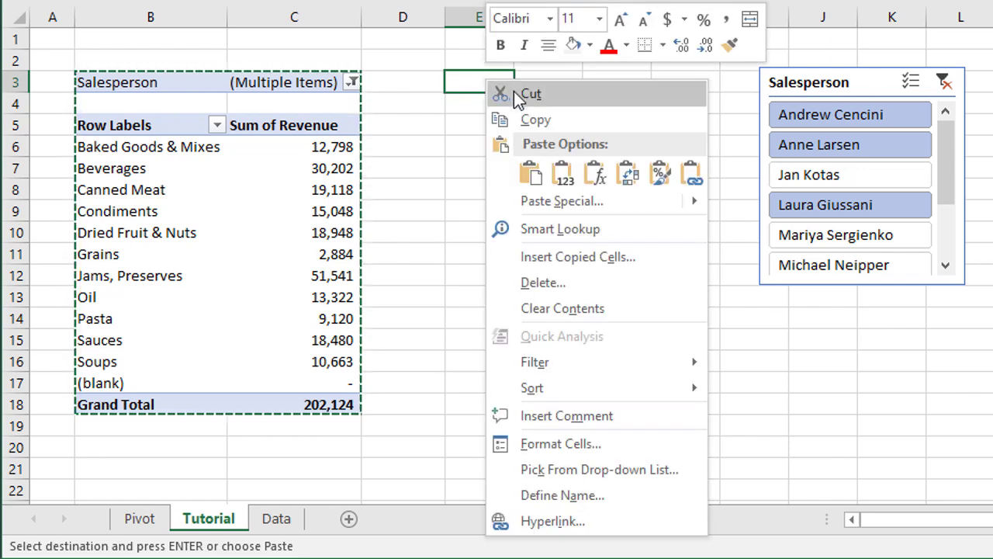
{"action": "left_click", "coordinate": [532, 176]}
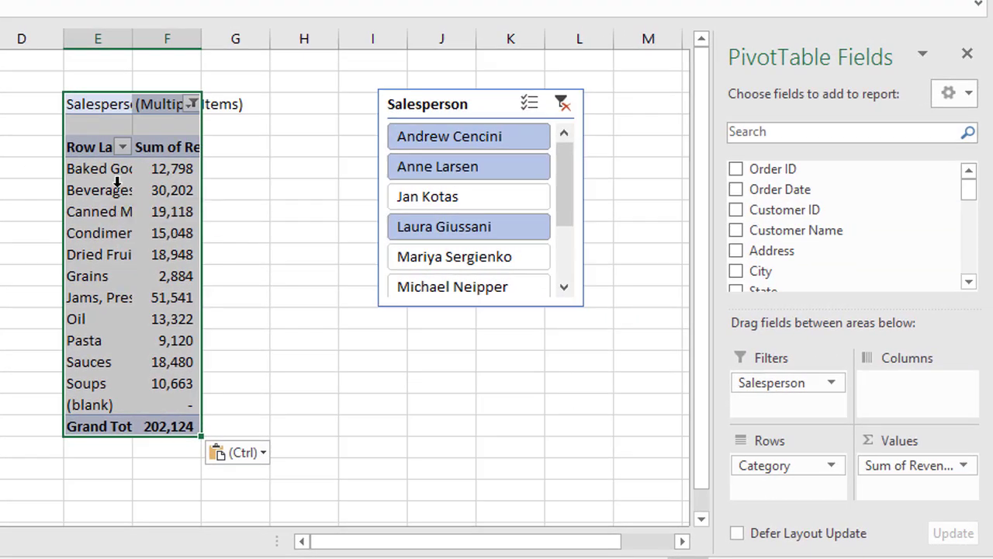
Remove Category and Sum of Revenue from the copied pivot and move Salesperson to Rows
{"action": "left_click", "coordinate": [405, 152]}
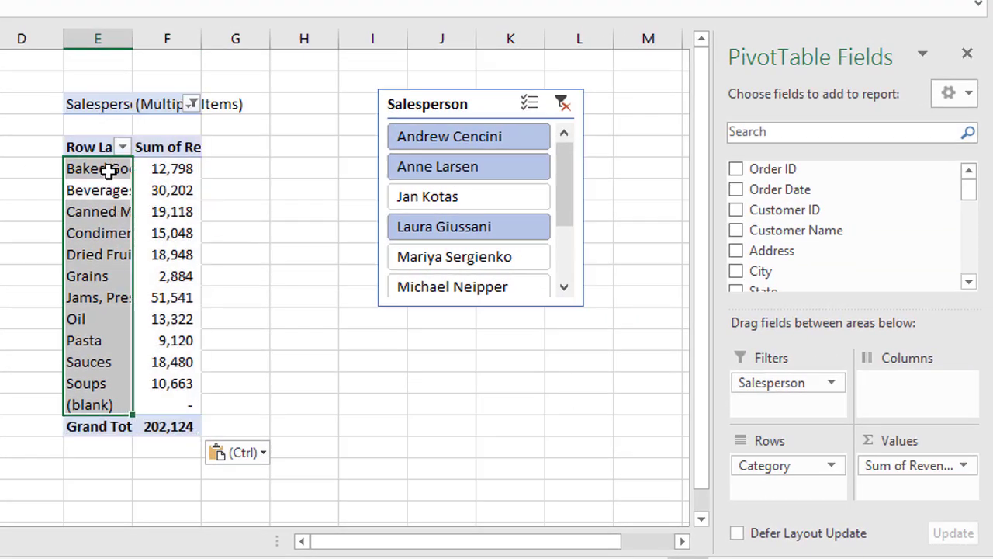
{"action": "left_click", "coordinate": [110, 169]}
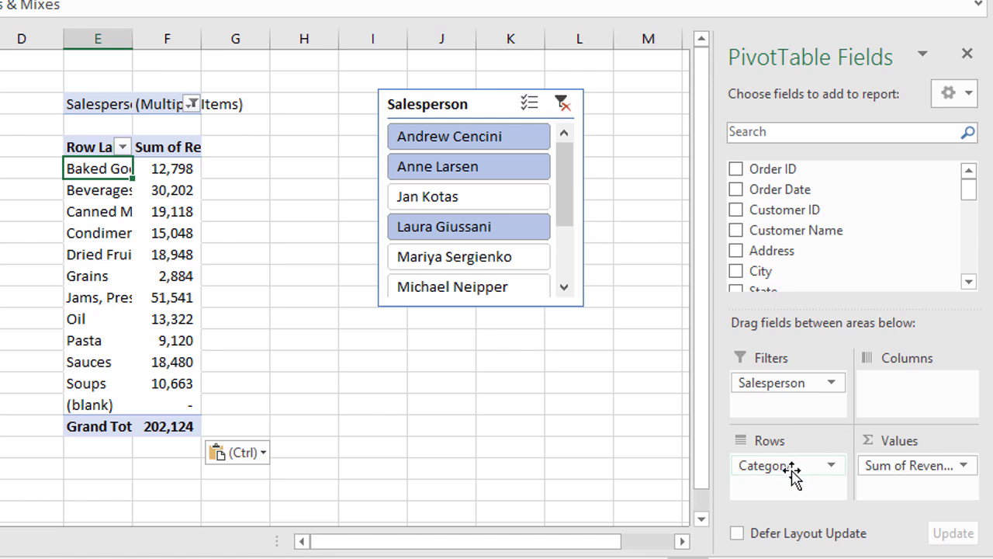
{"action": "left_click_drag", "start_coordinate": [793, 475], "coordinate": [630, 448]}
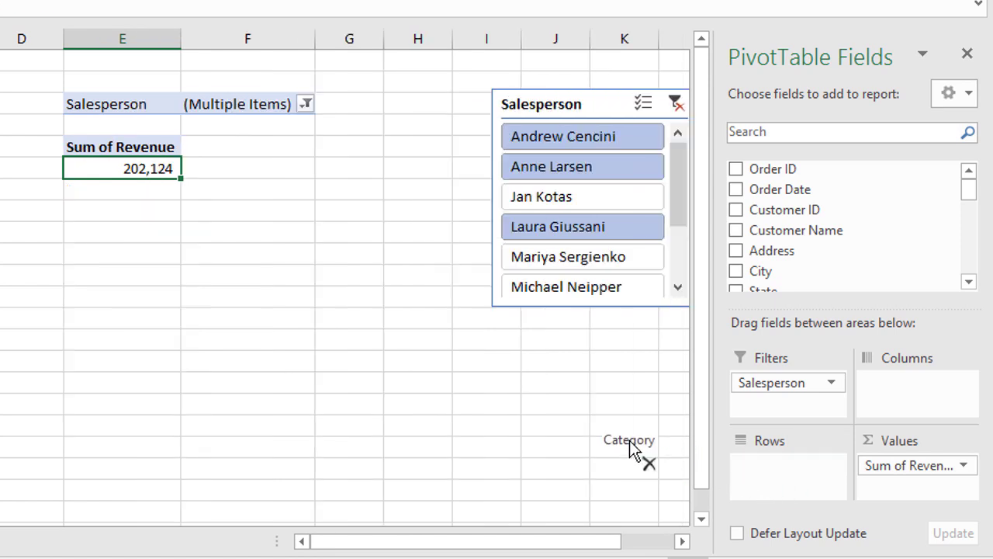
{"action": "mouse_move", "coordinate": [904, 466]}
{"action": "left_mouse_down"}
{"action": "mouse_move", "coordinate": [759, 464]}
{"action": "mouse_move", "coordinate": [626, 442]}
{"action": "left_mouse_up"}
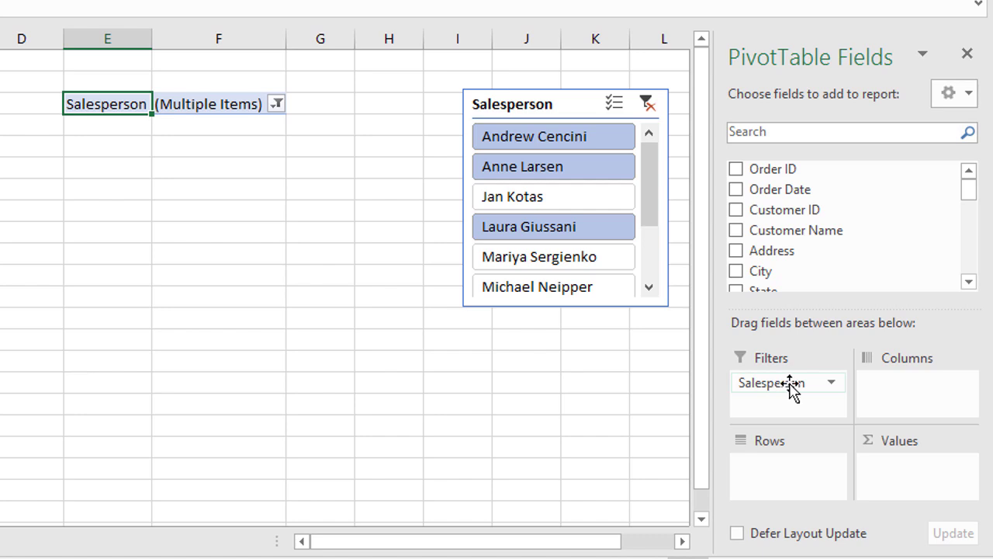
{"action": "left_click_drag", "start_coordinate": [792, 388], "coordinate": [792, 469]}
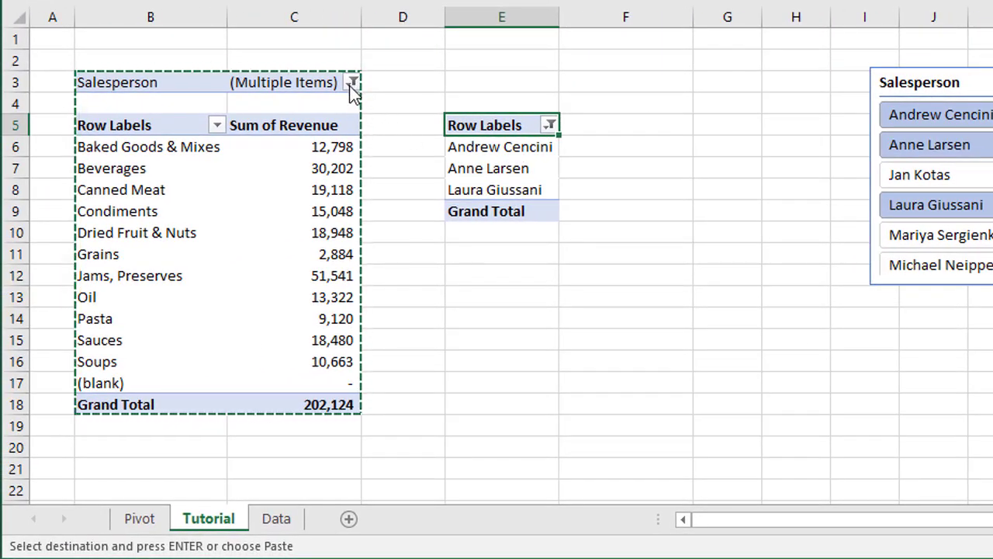
Tick Jan Kotas in the Salesperson filter, raising the grand total to 218,474
{"action": "left_click", "coordinate": [351, 82]}
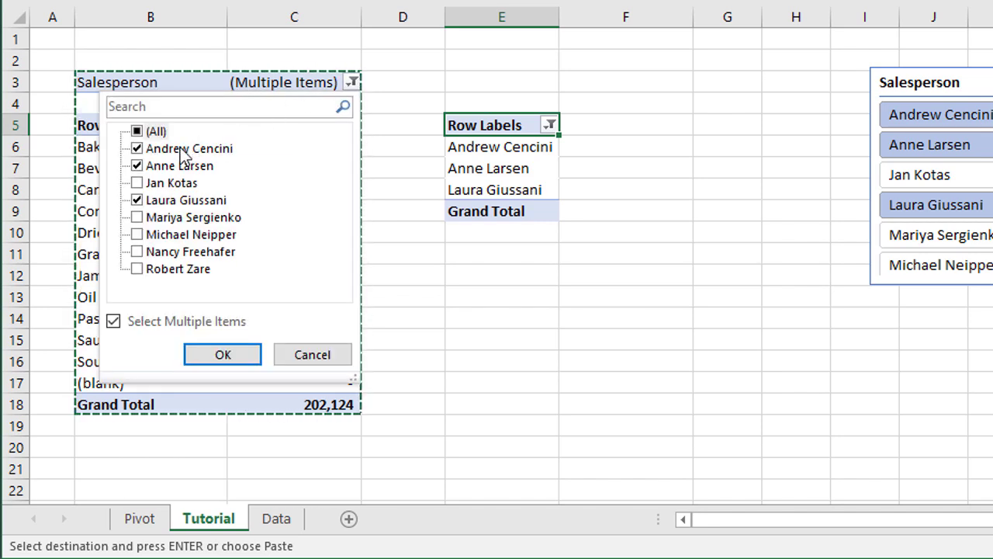
{"action": "left_click", "coordinate": [138, 183]}
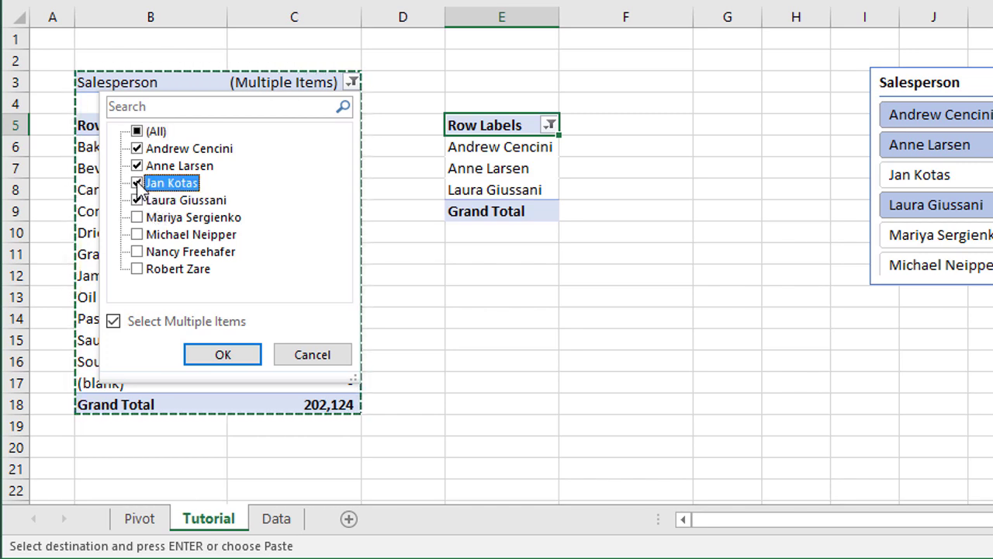
{"action": "left_click", "coordinate": [231, 353]}
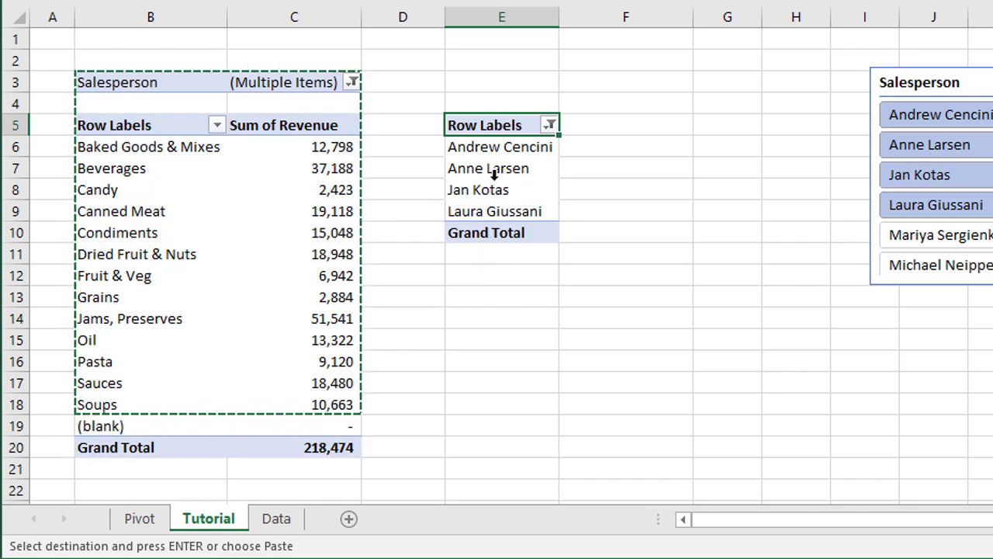
{"action": "left_click_drag", "start_coordinate": [494, 148], "coordinate": [499, 208]}
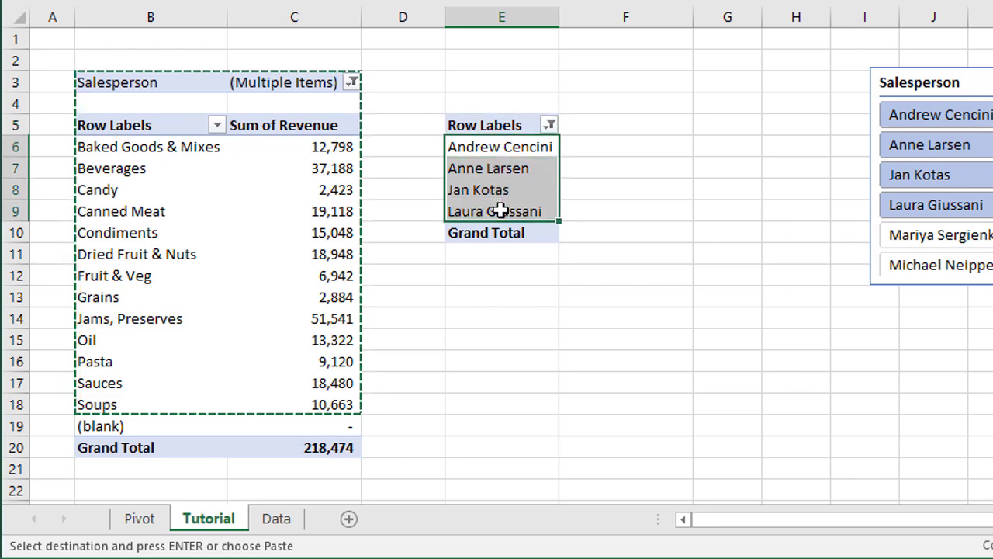
{"action": "left_click", "coordinate": [500, 211]}
{"action": "left_click", "coordinate": [494, 147]}
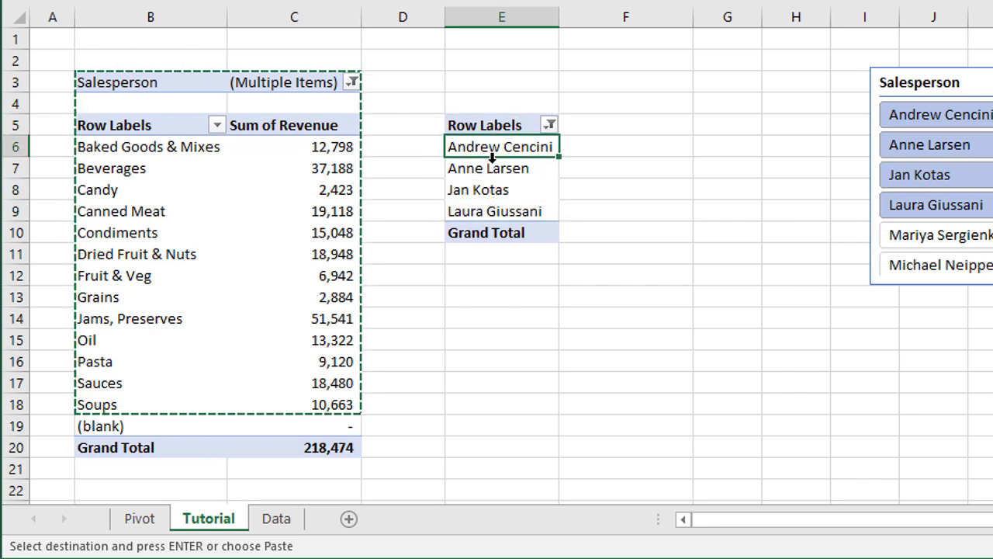
Remove the Grand Total row from the copied salesperson name-list pivot
{"action": "left_click", "coordinate": [498, 233]}
{"action": "right_click", "coordinate": [497, 233]}
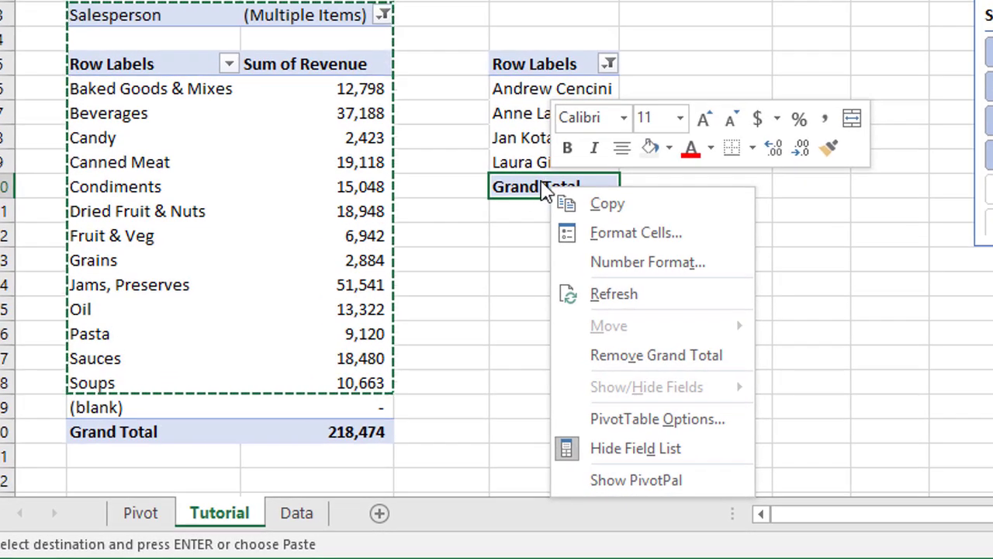
{"action": "left_click", "coordinate": [635, 357]}
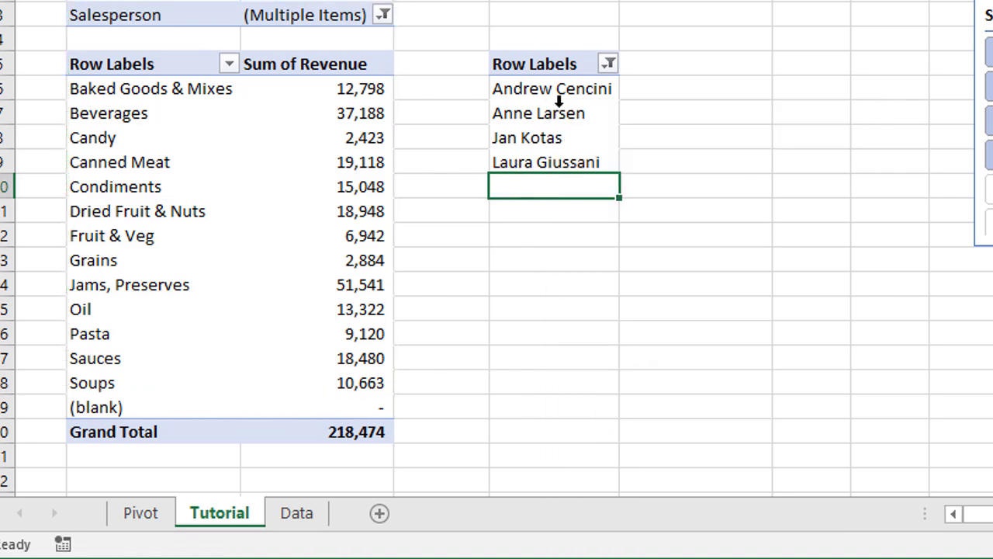
{"action": "left_click", "coordinate": [551, 90]}
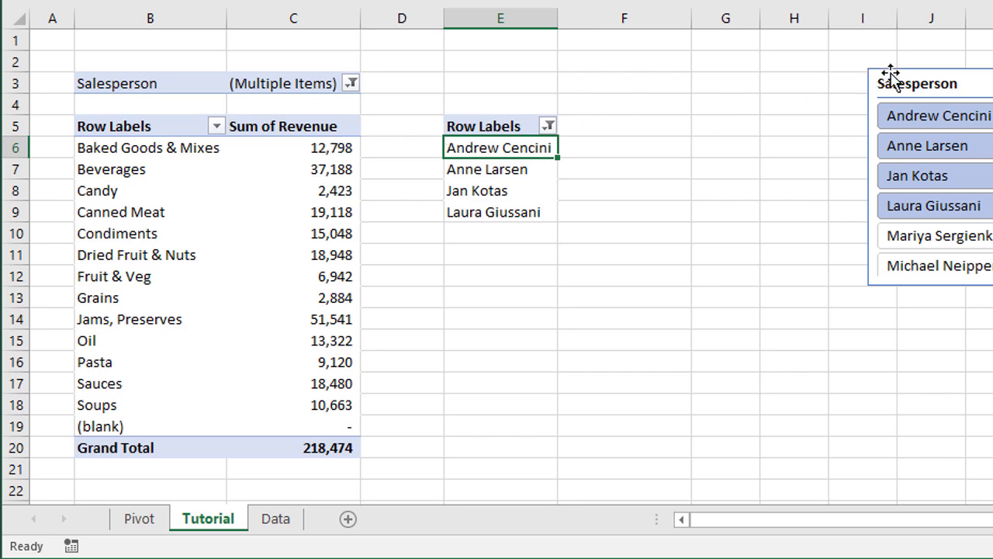
Move the slicer beside the name list and connect it to PivotTable1 and PivotTable6
{"action": "left_click_drag", "start_coordinate": [885, 75], "coordinate": [670, 85]}
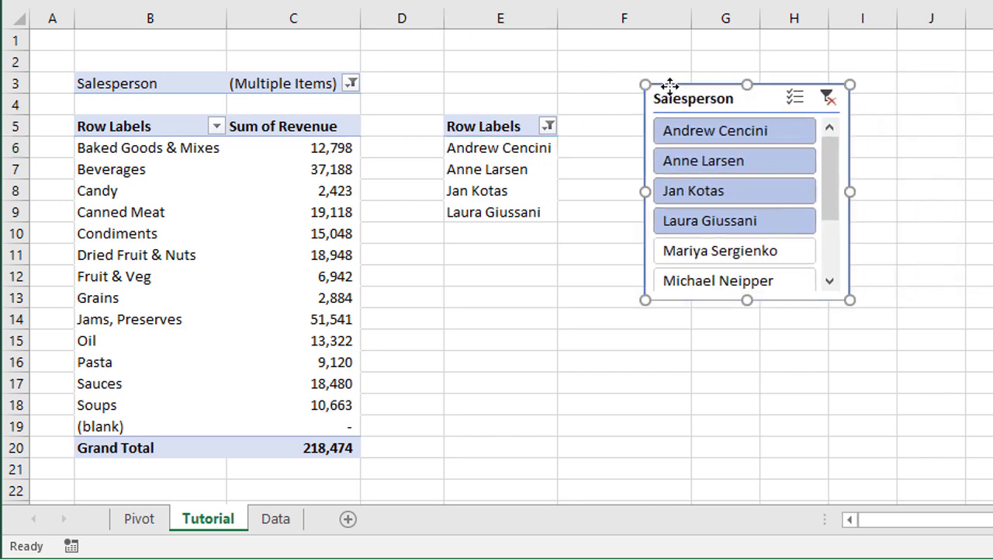
{"action": "right_click", "coordinate": [675, 99]}
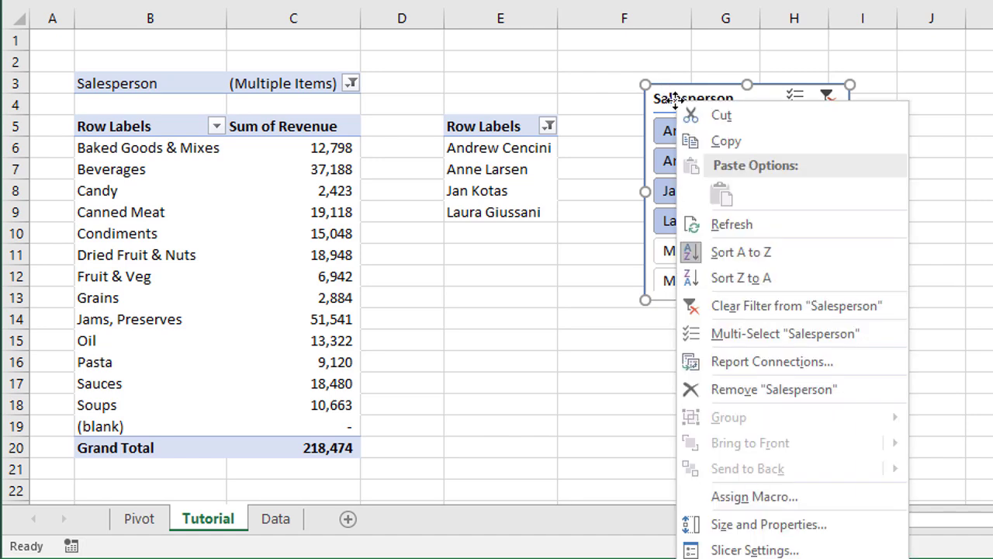
{"action": "left_click", "coordinate": [731, 362]}
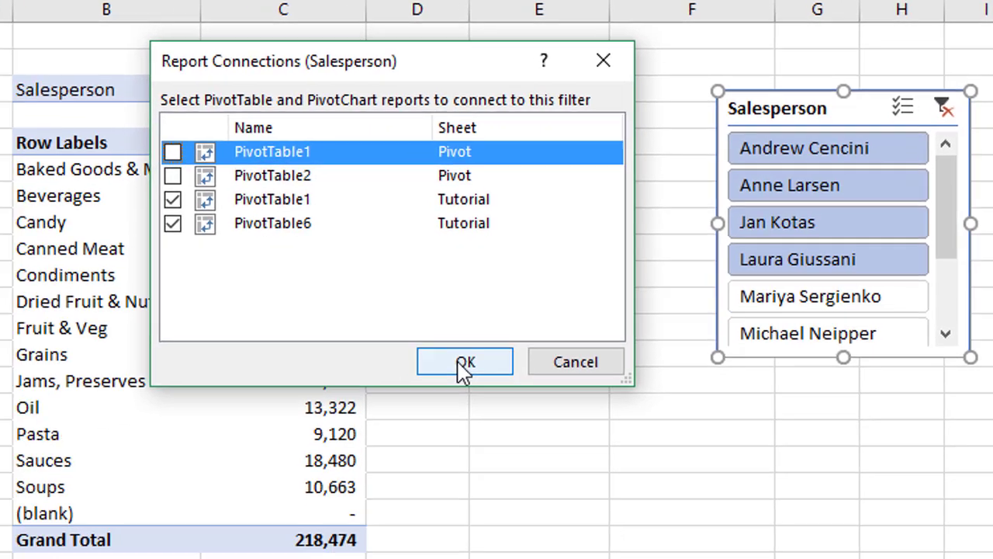
{"action": "left_click", "coordinate": [397, 408]}
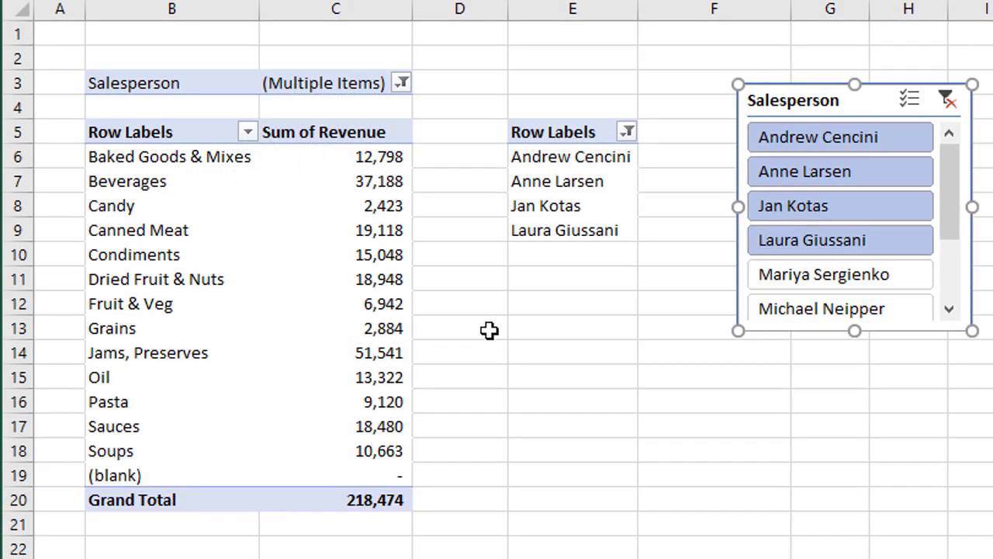
{"action": "left_click", "coordinate": [402, 83]}
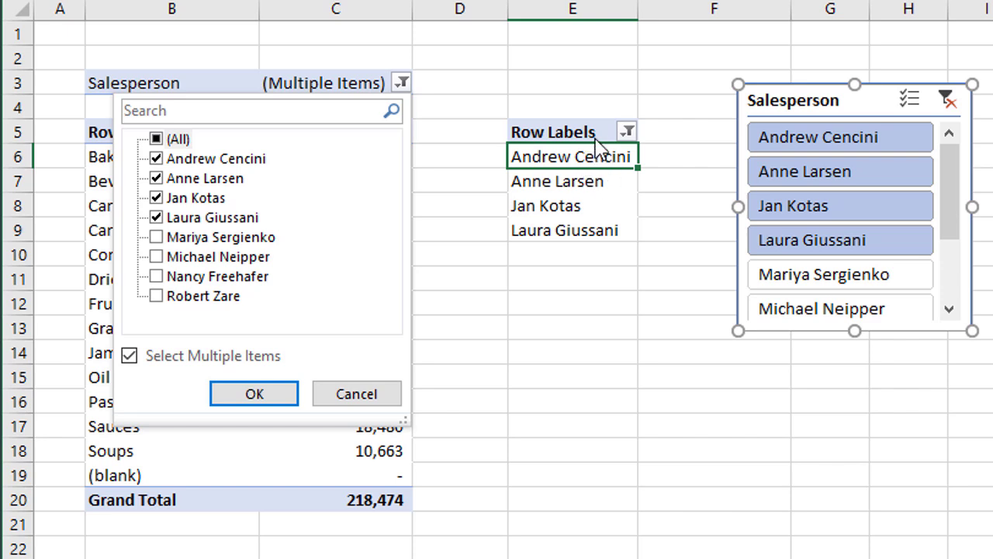
{"action": "left_click", "coordinate": [158, 178]}
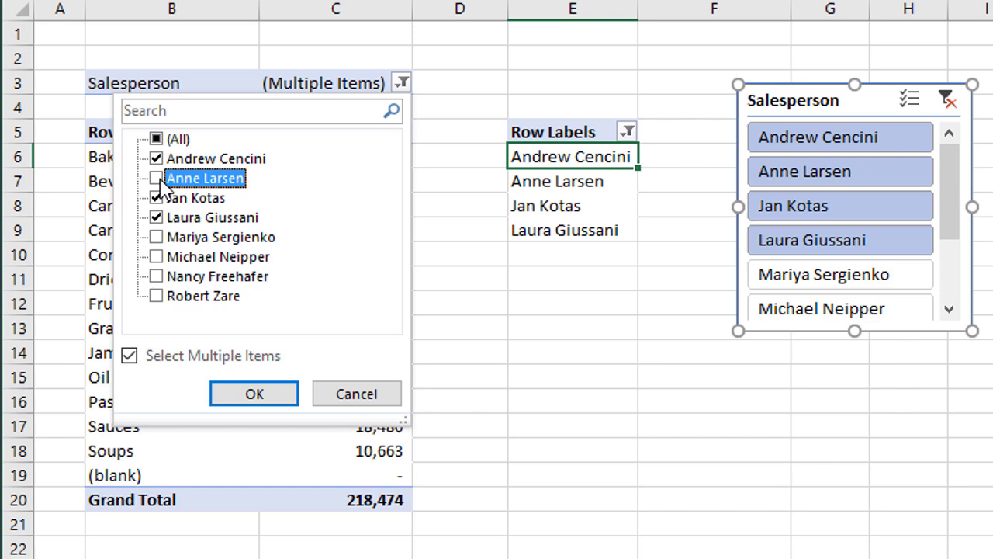
{"action": "left_click", "coordinate": [278, 392]}
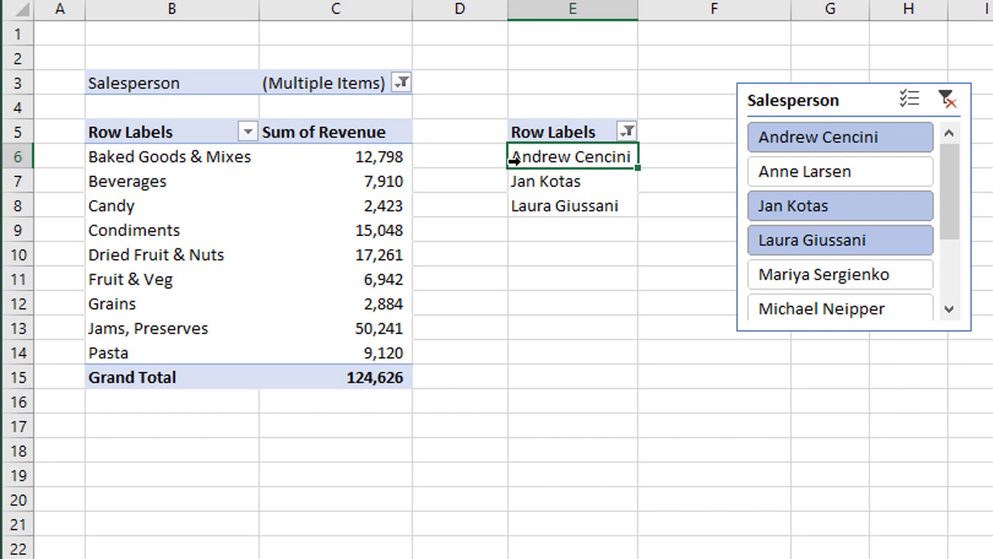
Replace the Row Labels header in E5 with 'Filter Criteria:', then select cell D3
{"action": "left_click", "coordinate": [567, 136]}
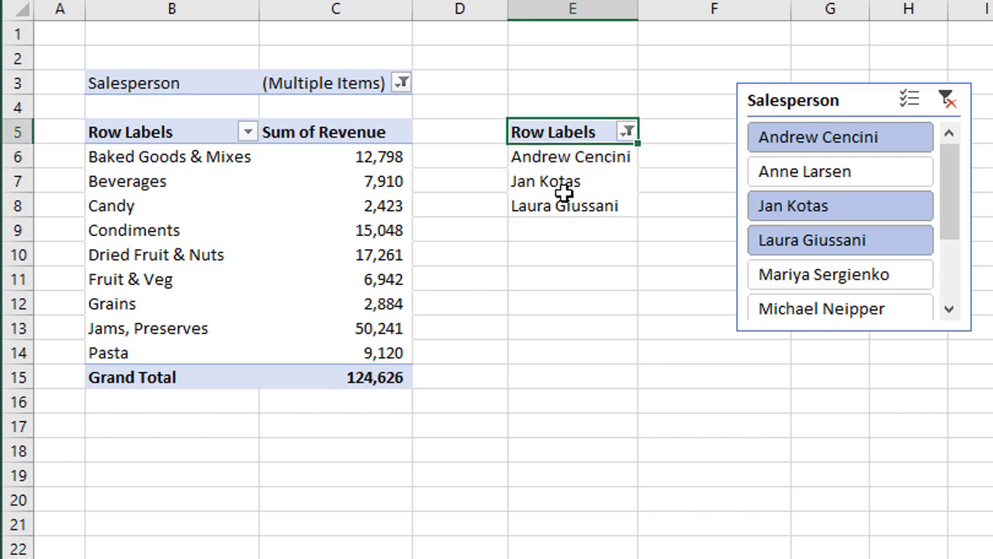
{"action": "type", "text": "Filt"}
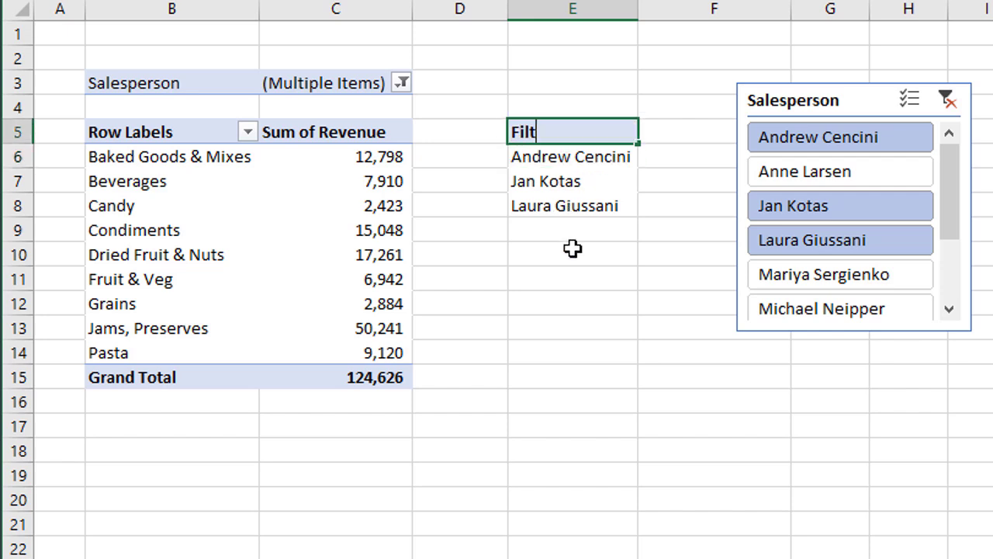
{"action": "type", "text": "er Criteria"}
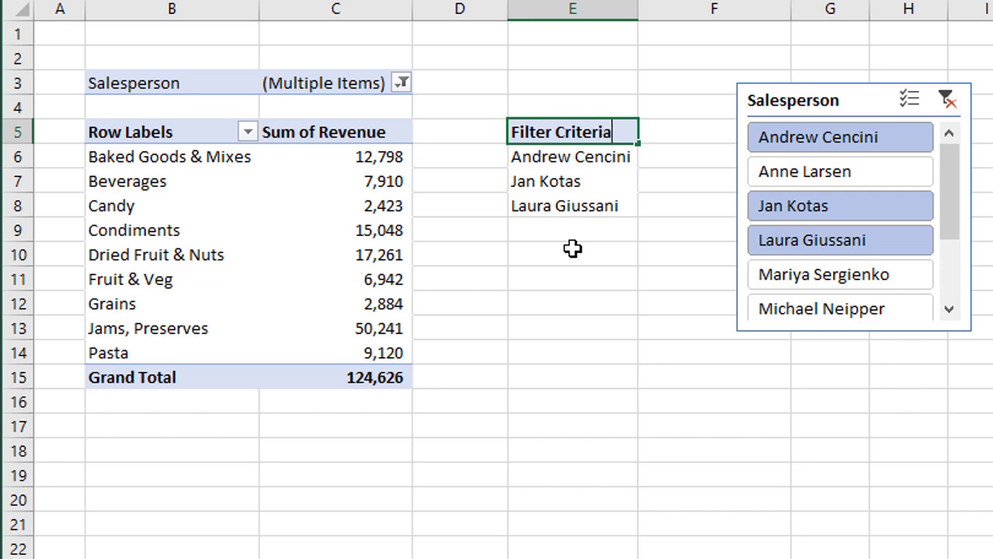
{"action": "type", "text": ":"}
{"action": "key", "text": "Return"}
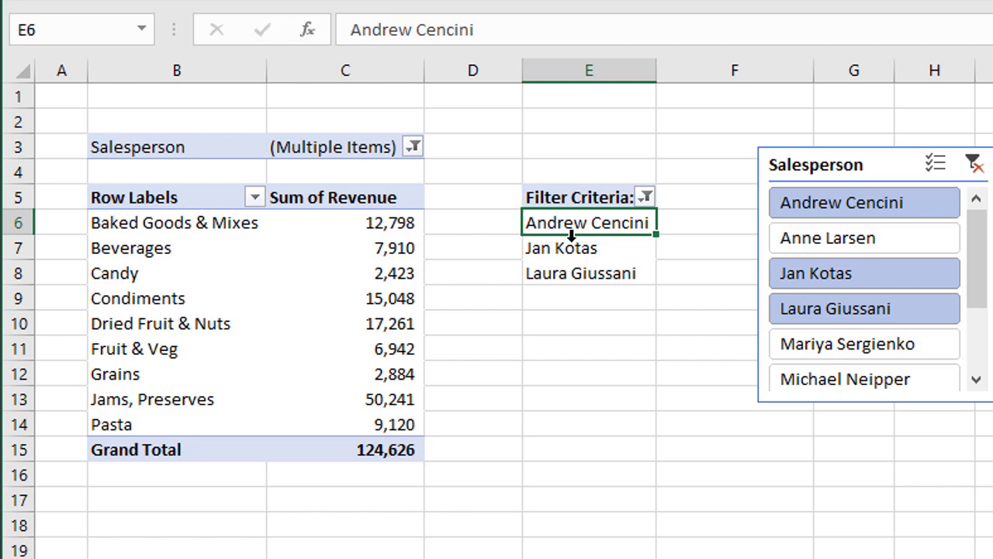
{"action": "left_click", "coordinate": [485, 149]}
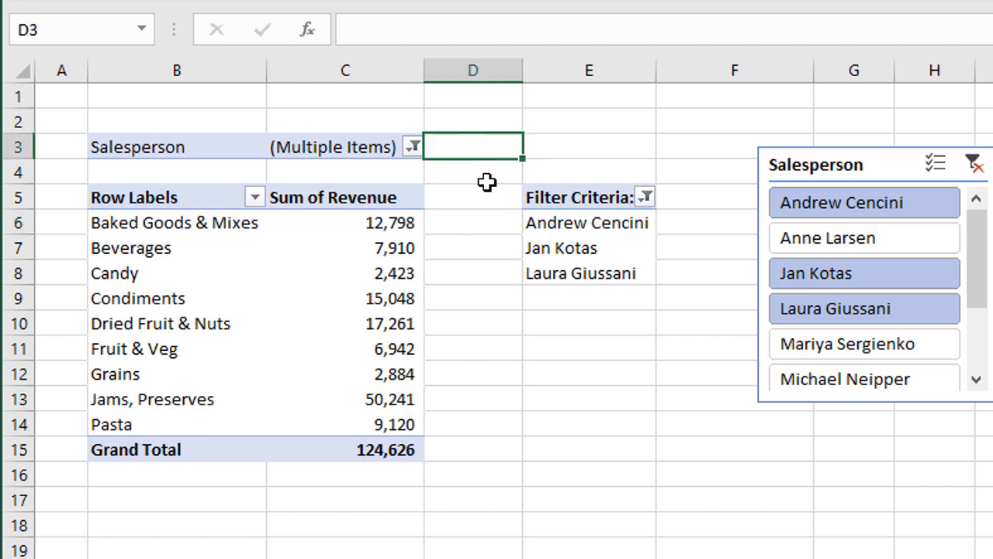
Begin D3 with =TEXTJOIN(", ",TRUE, using a comma-space delimiter and ignoring empty cells
{"action": "type", "text": "=textjoin"}
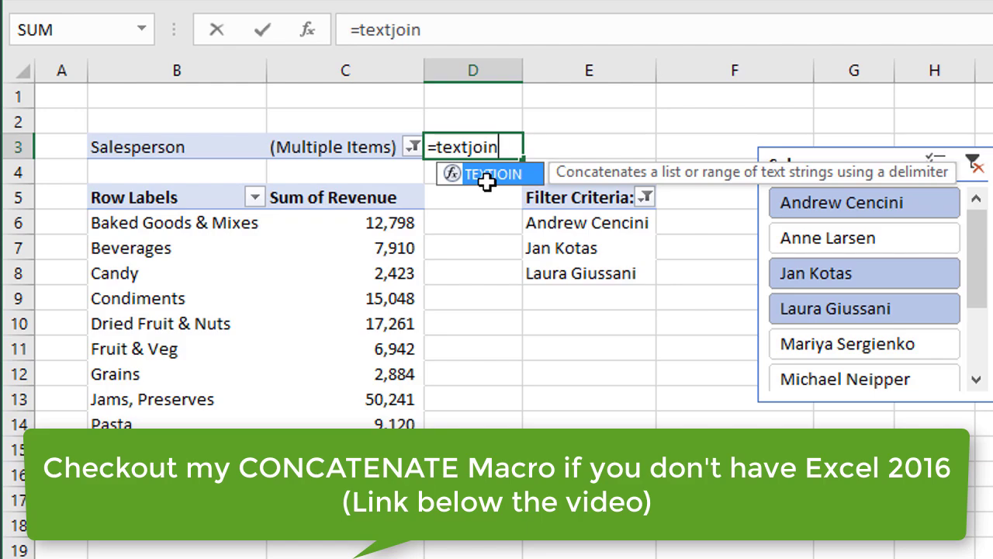
{"action": "key", "text": "Tab"}
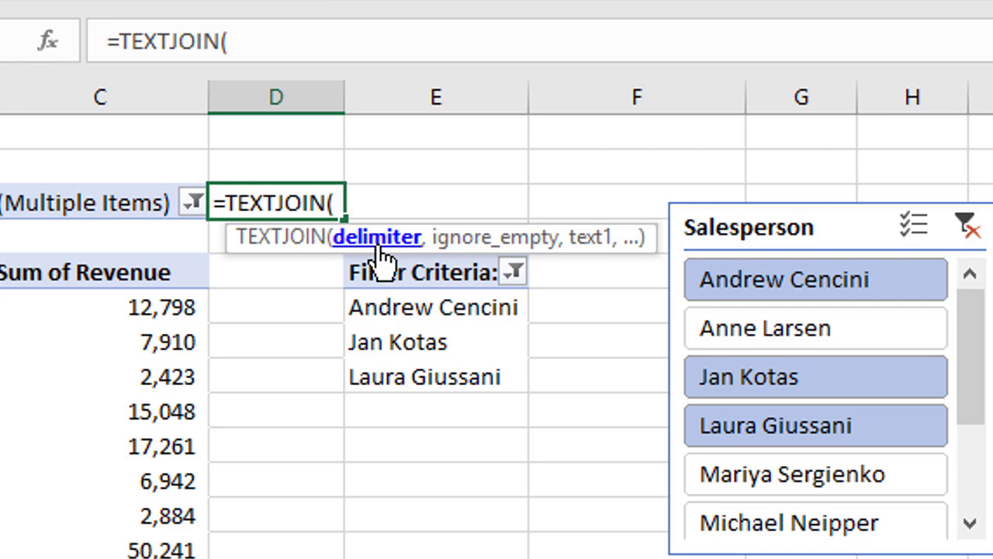
{"action": "type", "text": "\", \""}
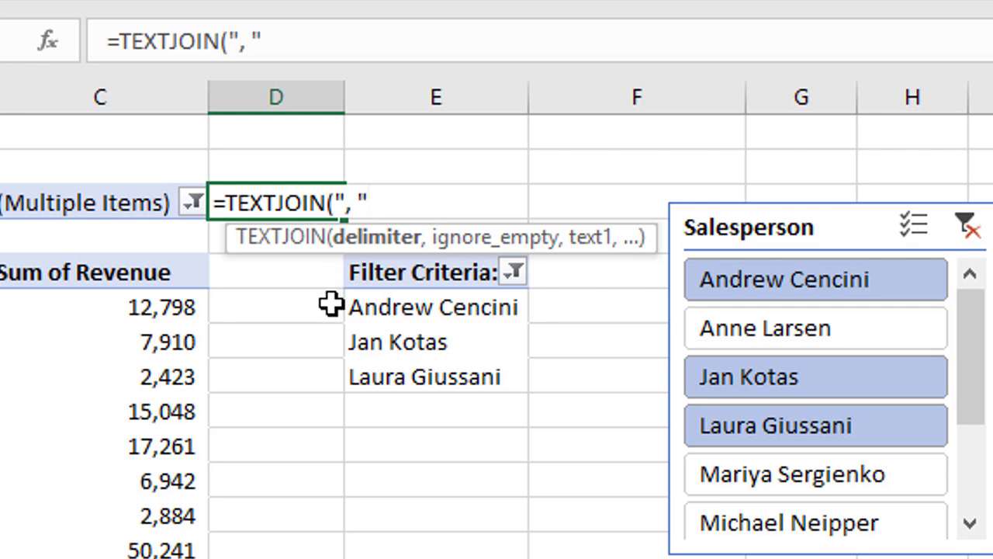
{"action": "type", "text": ","}
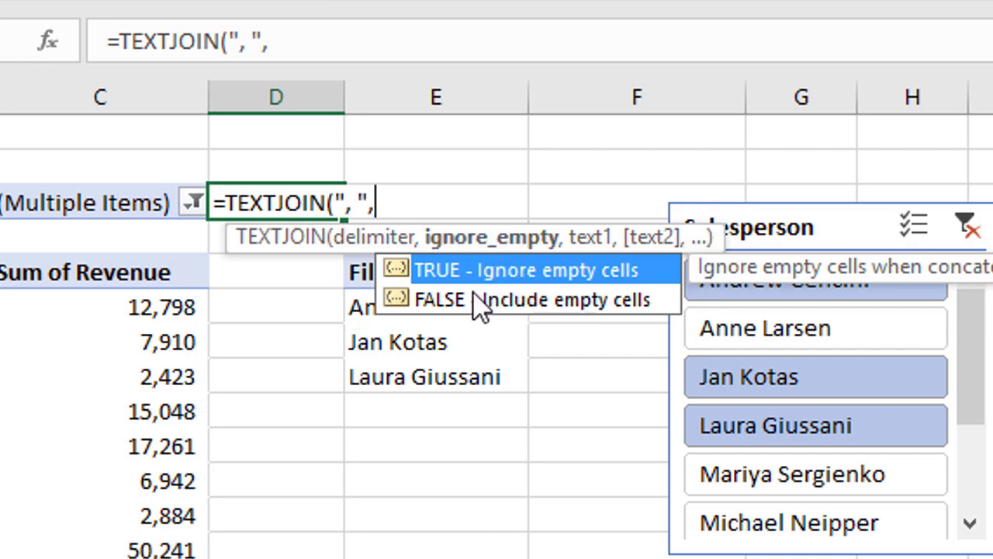
{"action": "type", "text": "tu"}
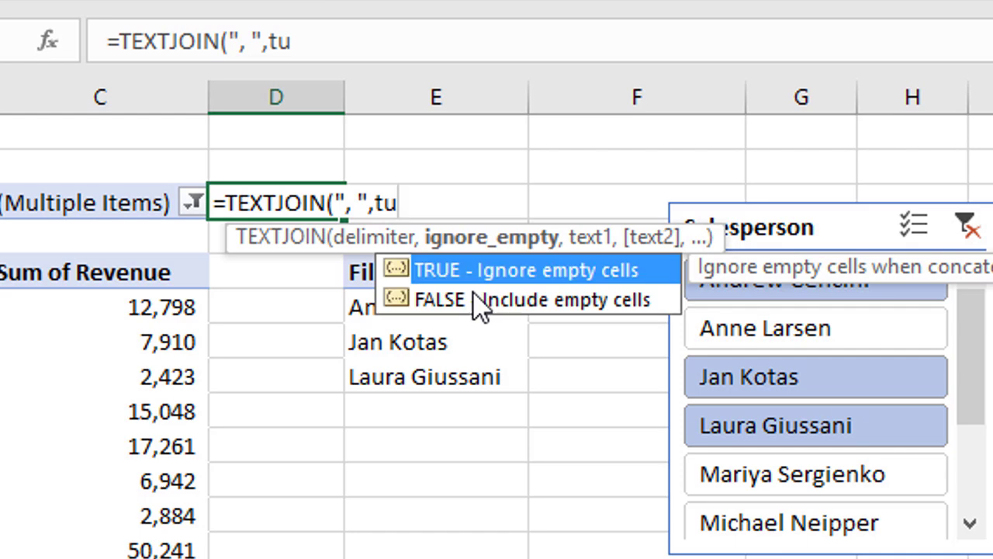
{"action": "key", "text": "Tab"}
{"action": "type", "text": ","}
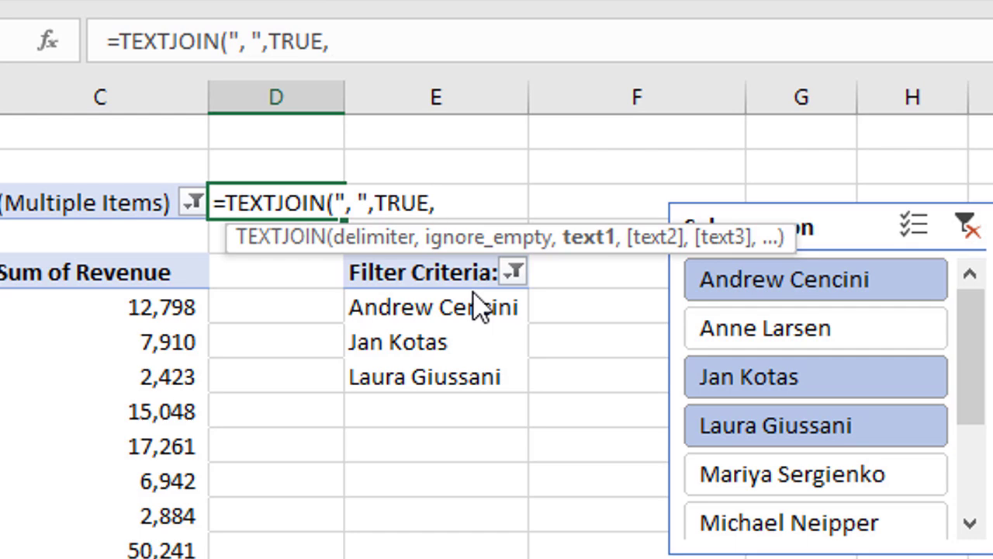
Complete D3 as =TEXTJOIN(", ",TRUE,E:E) and move the Salesperson slicer lower and right
{"action": "left_click_drag", "start_coordinate": [466, 306], "coordinate": [464, 374]}
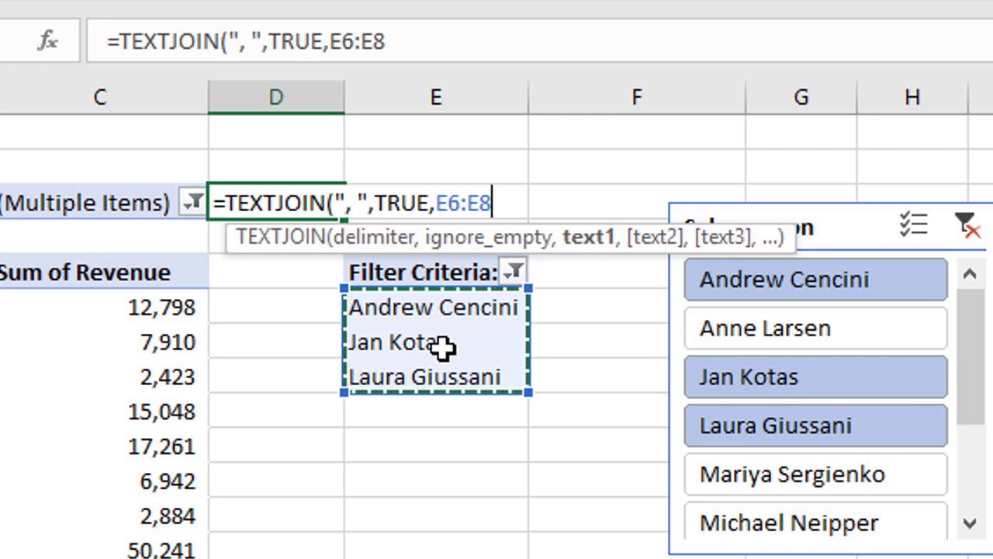
{"action": "left_click", "coordinate": [451, 80]}
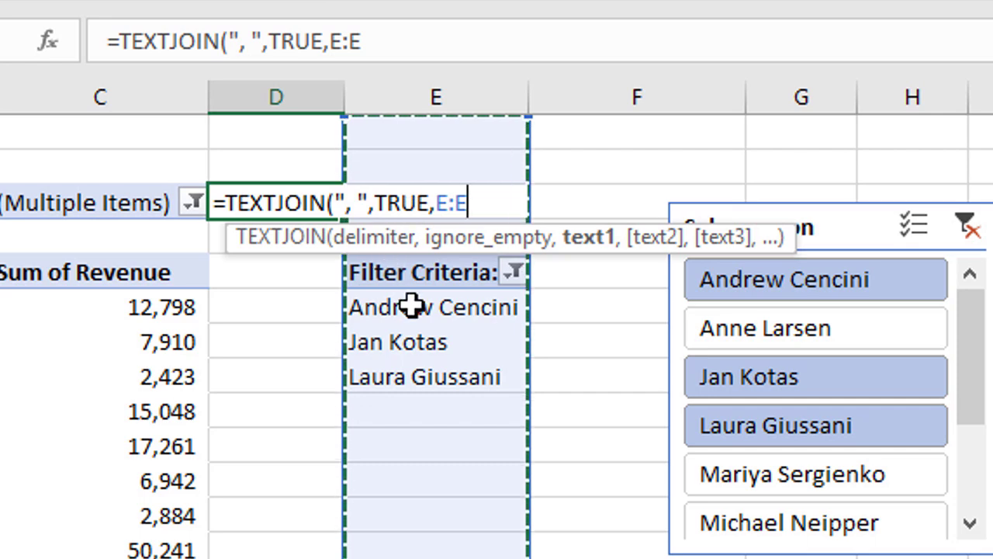
{"action": "type", "text": ")"}
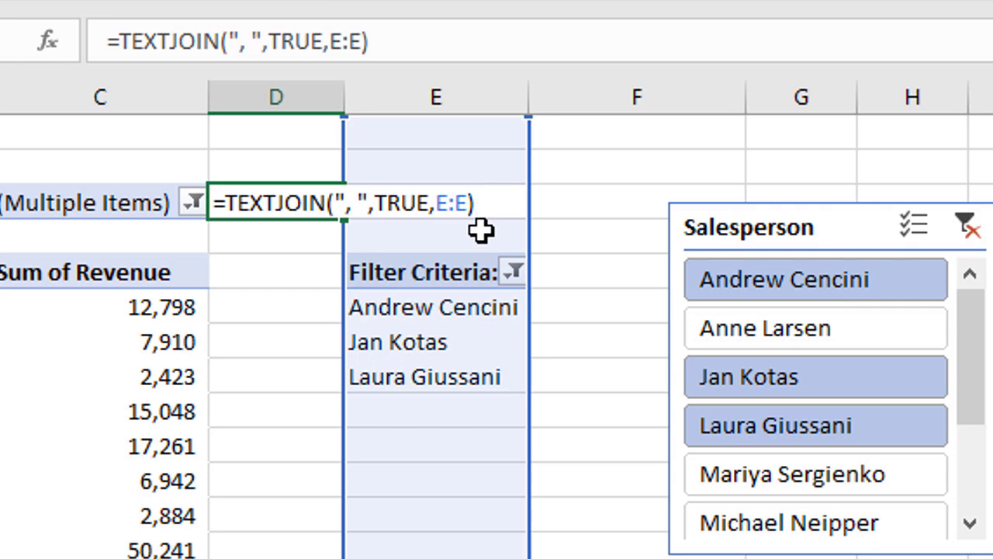
{"action": "key", "text": "Return"}
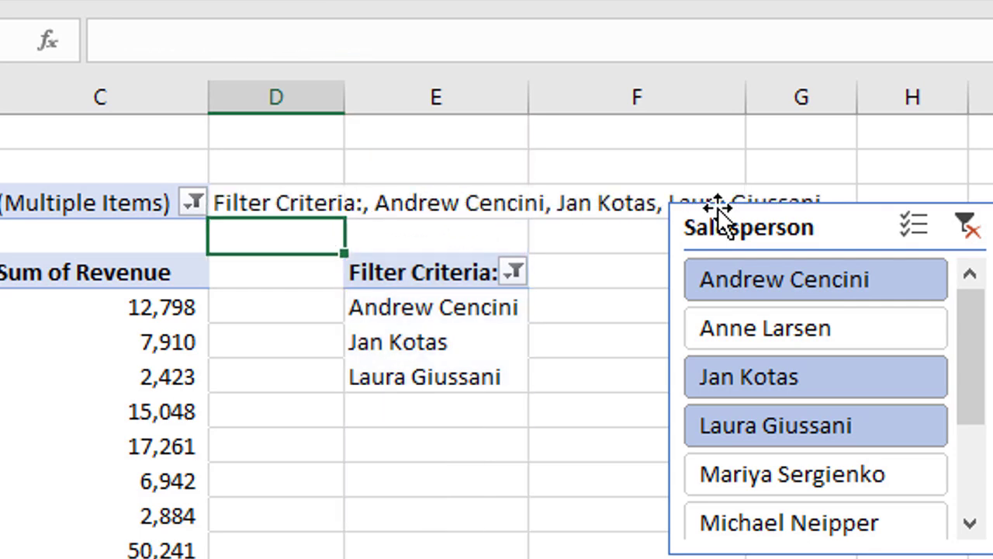
{"action": "left_click_drag", "start_coordinate": [735, 204], "coordinate": [772, 298]}
{"action": "key", "text": "Escape"}
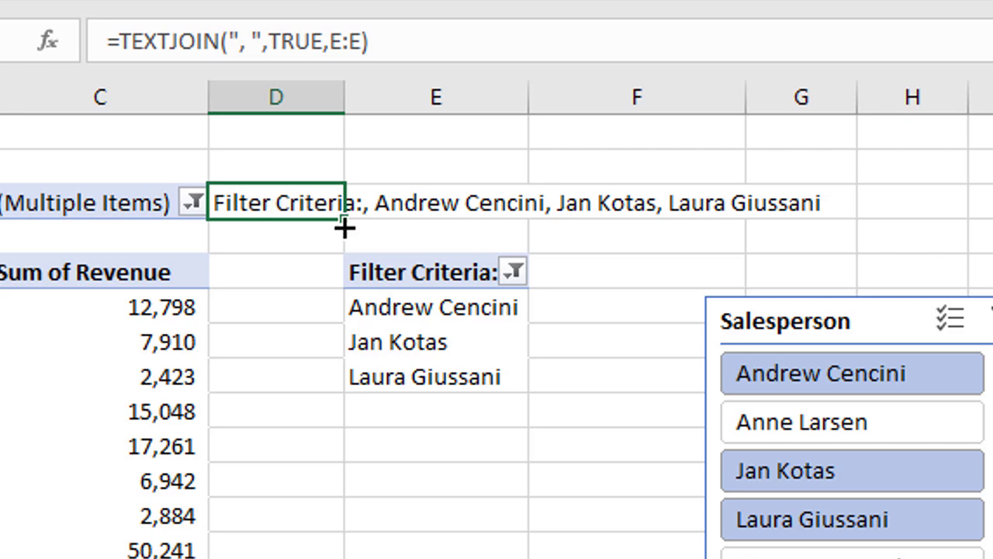
Turn off Field Headers on the helper pivot so its header leaves the joined list
{"action": "left_click", "coordinate": [444, 271]}
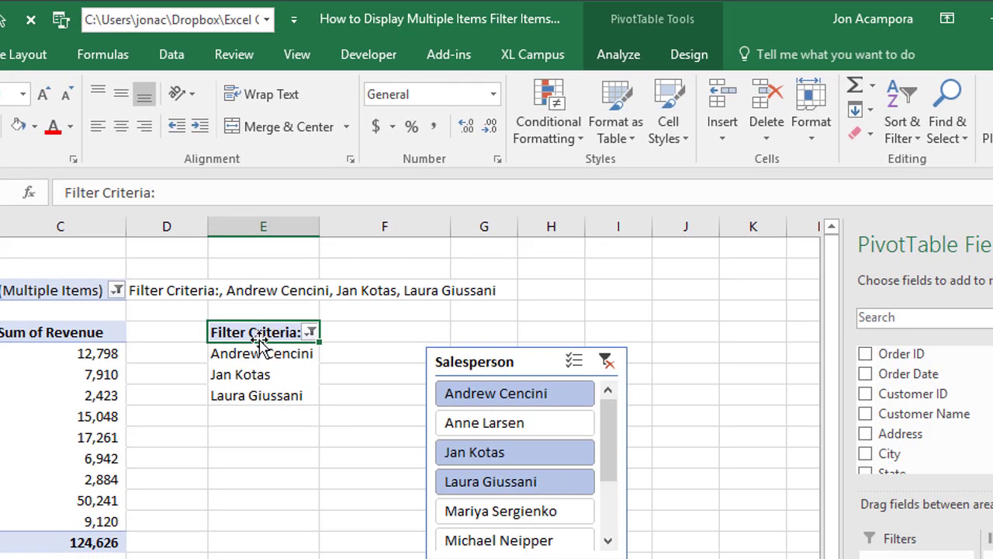
{"action": "left_click", "coordinate": [676, 59]}
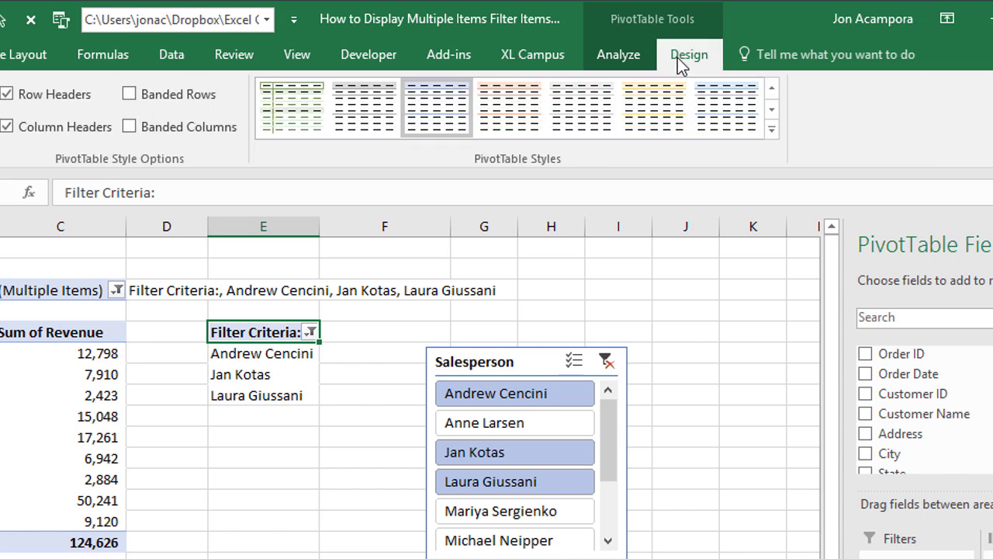
{"action": "left_click", "coordinate": [636, 62]}
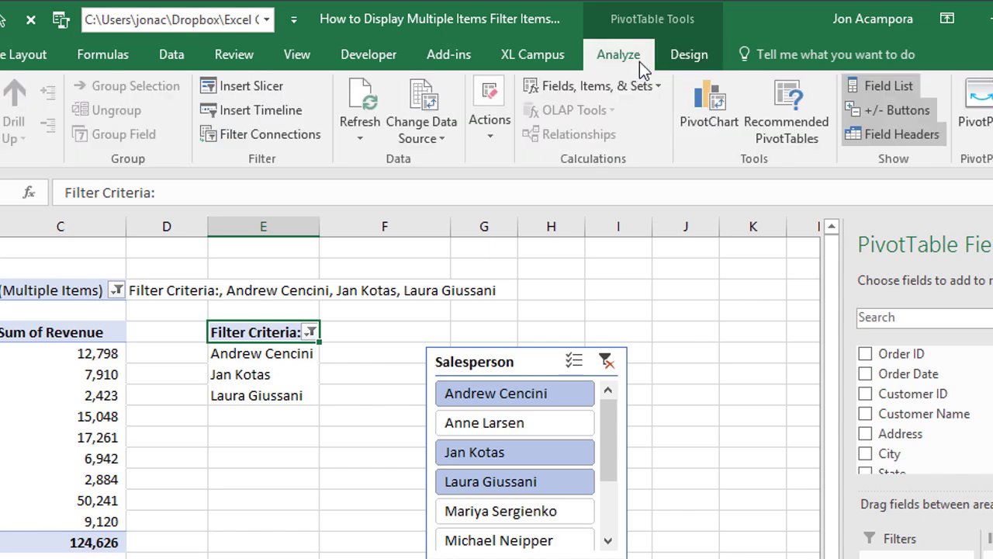
{"action": "left_click", "coordinate": [870, 142]}
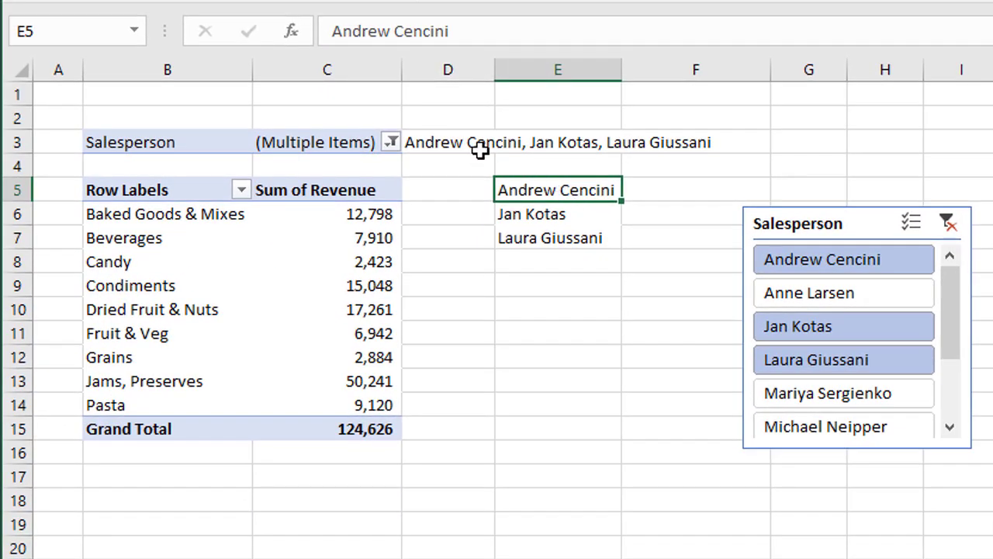
Check two more salespeople in the C3 Salesperson filter, then select the five names in E5:E9
{"action": "left_click", "coordinate": [470, 144]}
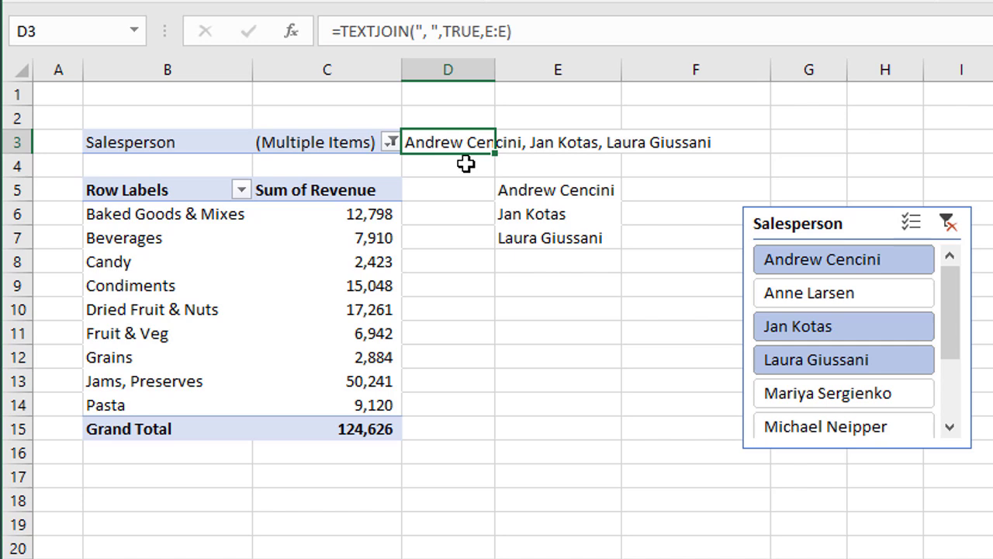
{"action": "left_click", "coordinate": [391, 142]}
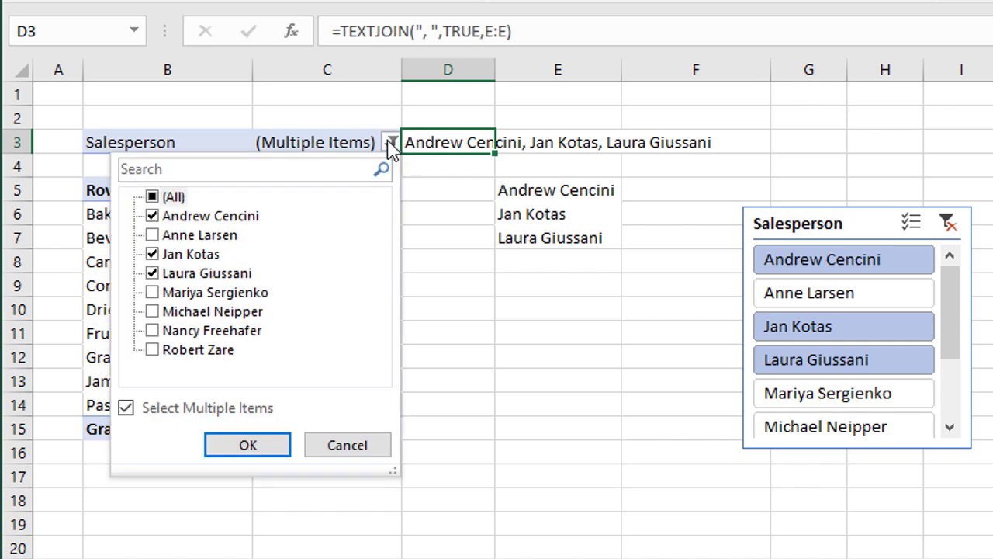
{"action": "left_click", "coordinate": [153, 235]}
{"action": "left_click", "coordinate": [153, 312]}
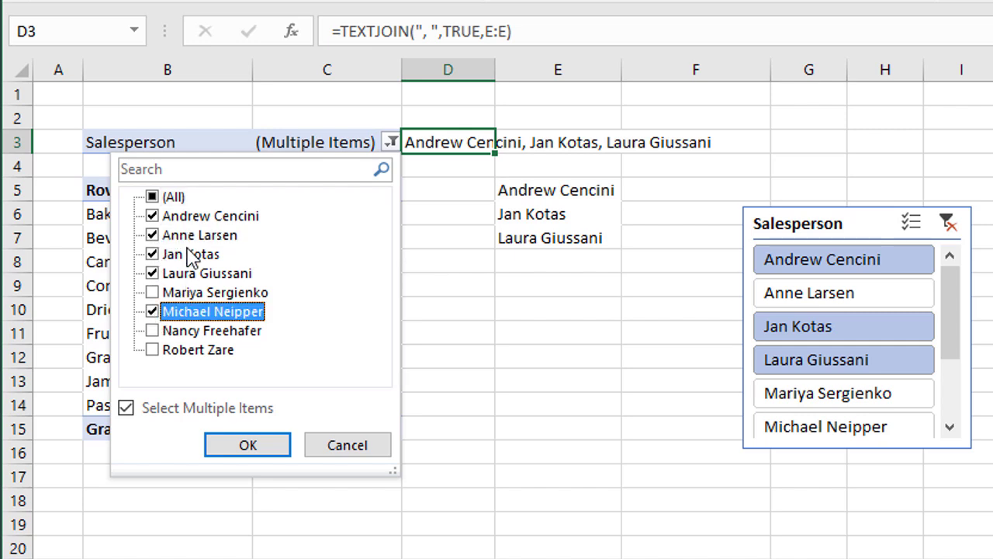
{"action": "left_click", "coordinate": [253, 450]}
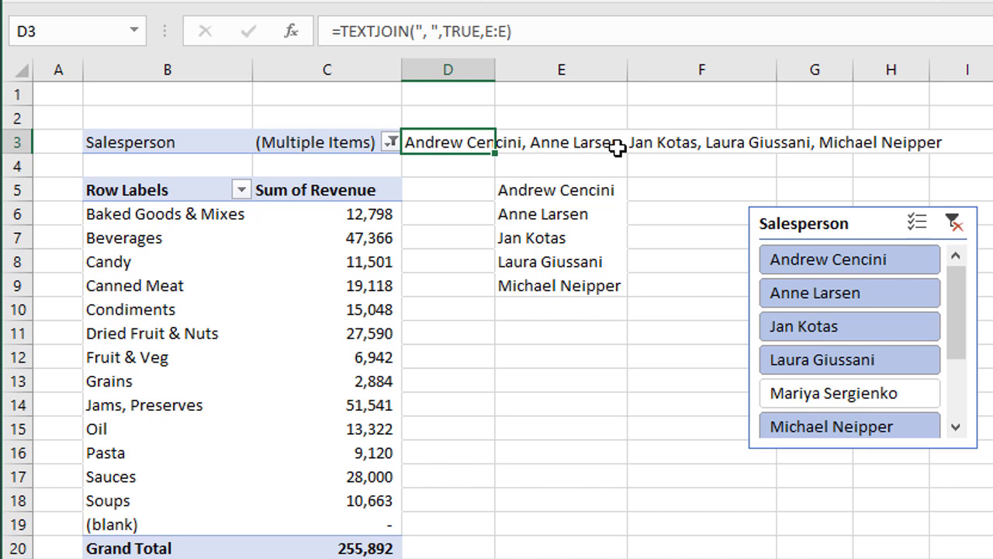
{"action": "left_click", "coordinate": [561, 194]}
{"action": "left_click_drag", "start_coordinate": [561, 196], "coordinate": [549, 285]}
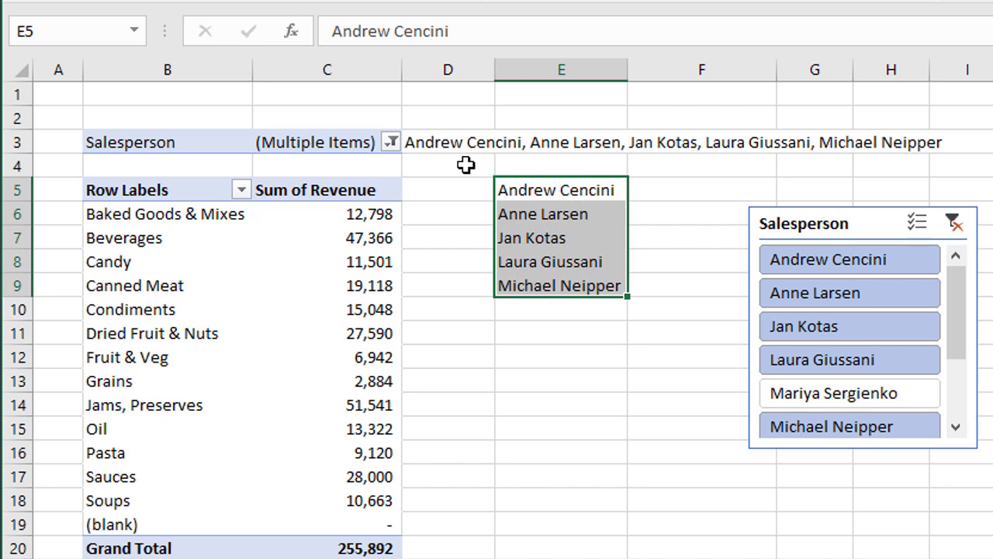
{"action": "left_click", "coordinate": [457, 146]}
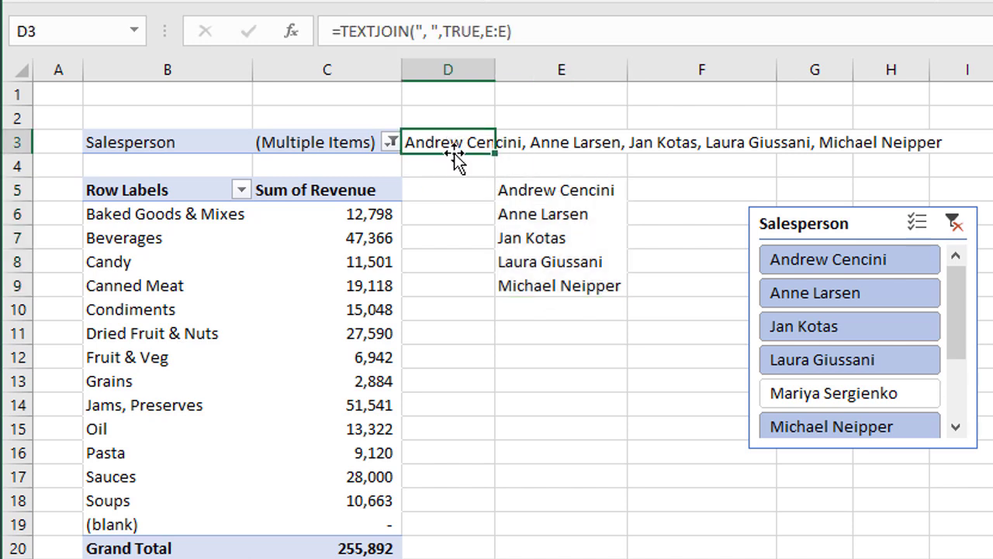